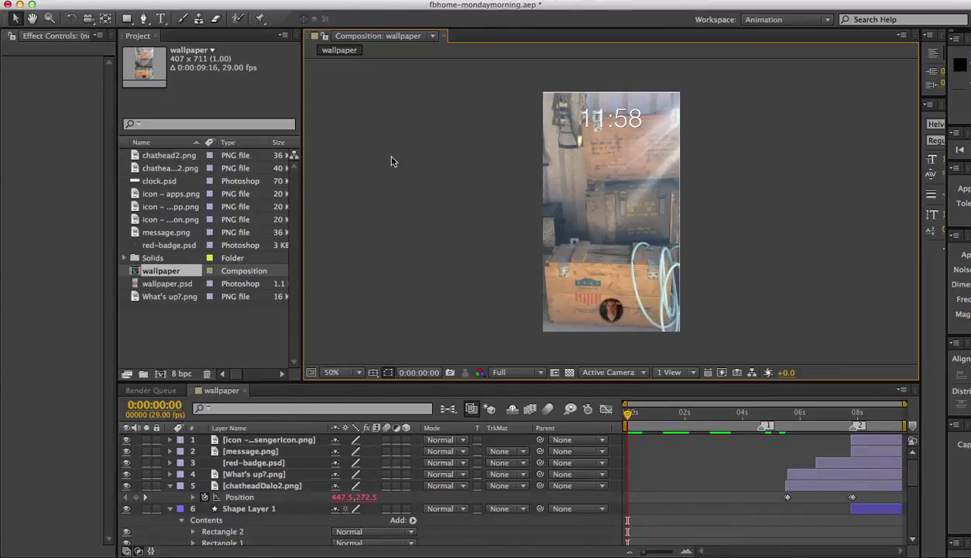
Step: Preview the house.MOV street footage in Finder with Quick Look
key(super+Tab)
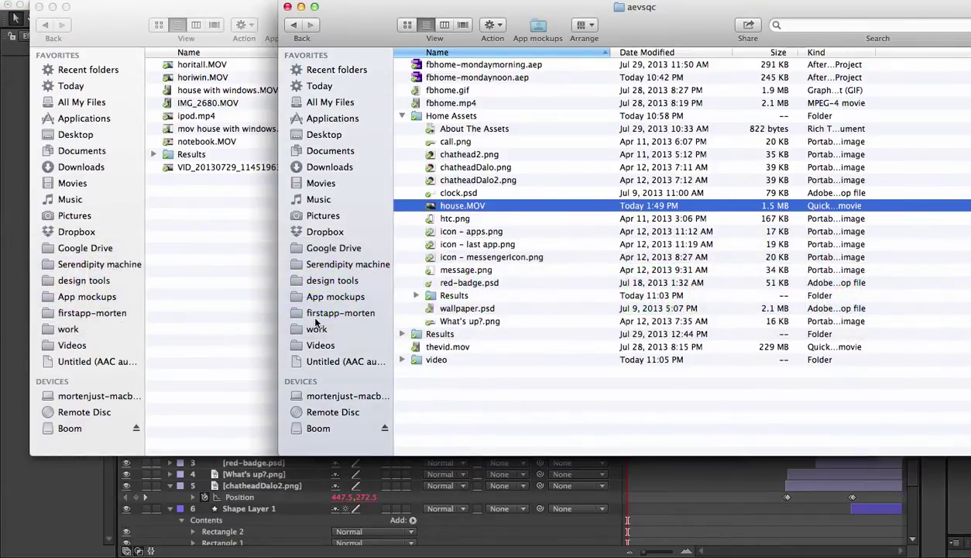
key(space)
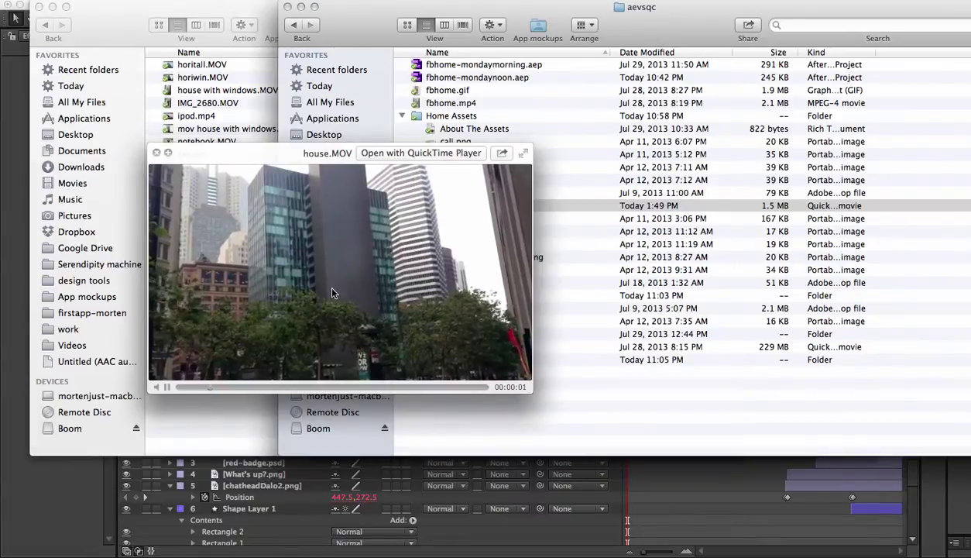
key(space)
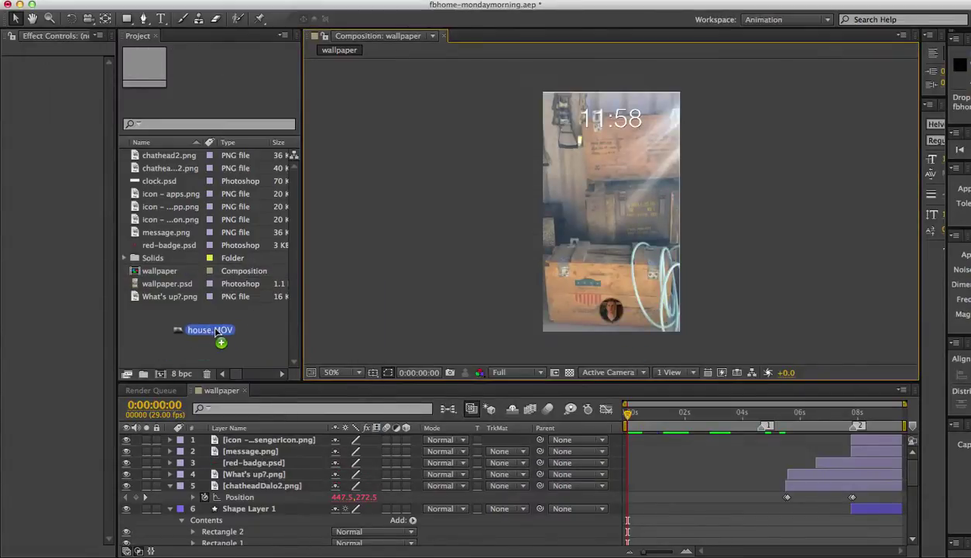
Step: Import house.MOV and build a new house composition from it
drag(467, 210, 213, 363)
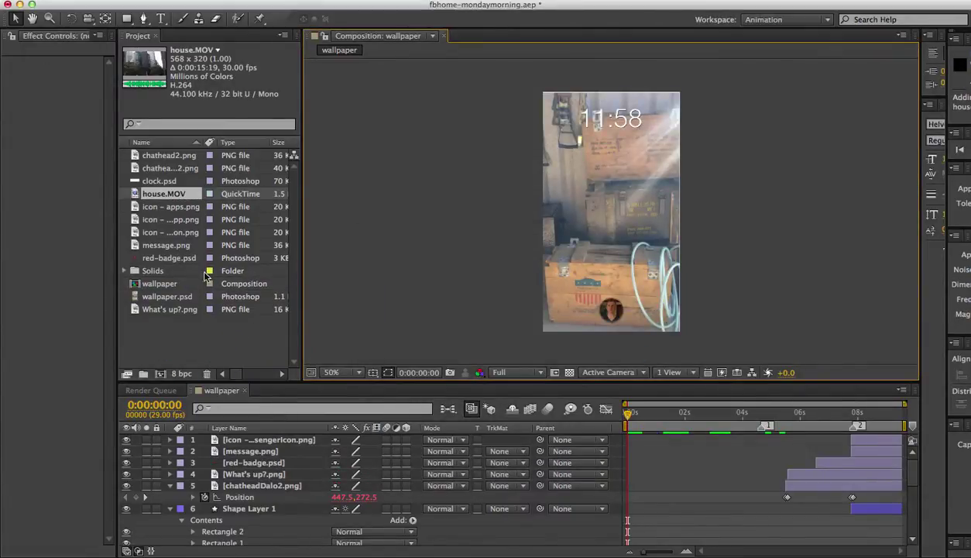
click(162, 194)
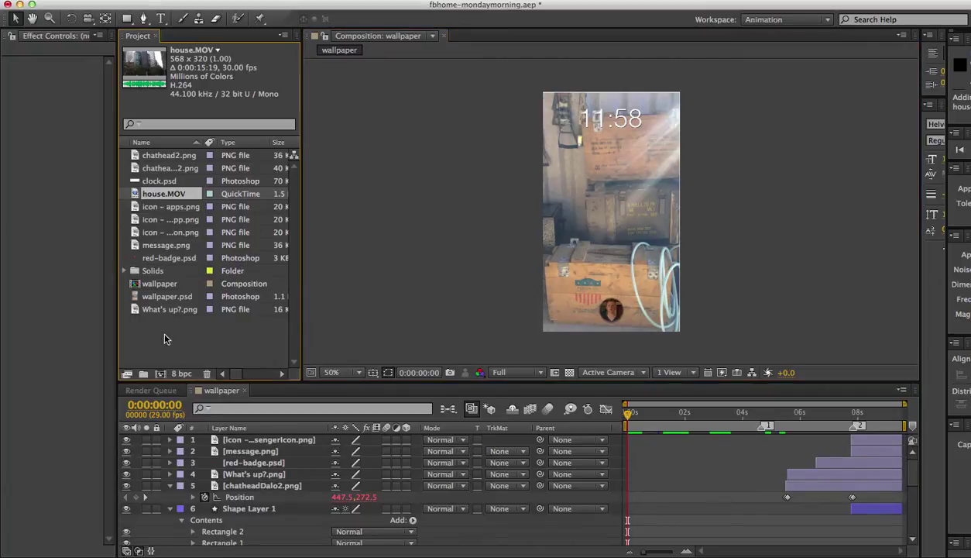
drag(163, 193, 160, 374)
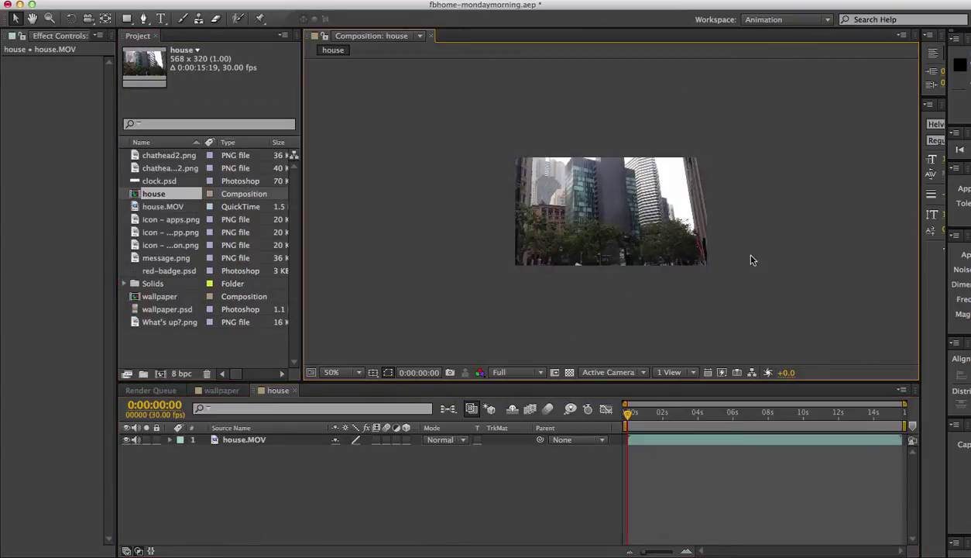
Step: Zoom the viewer to 100% and select the wallpaper composition
drag(494, 113, 738, 312)
key(space)
scroll(669, 247, up, 2)
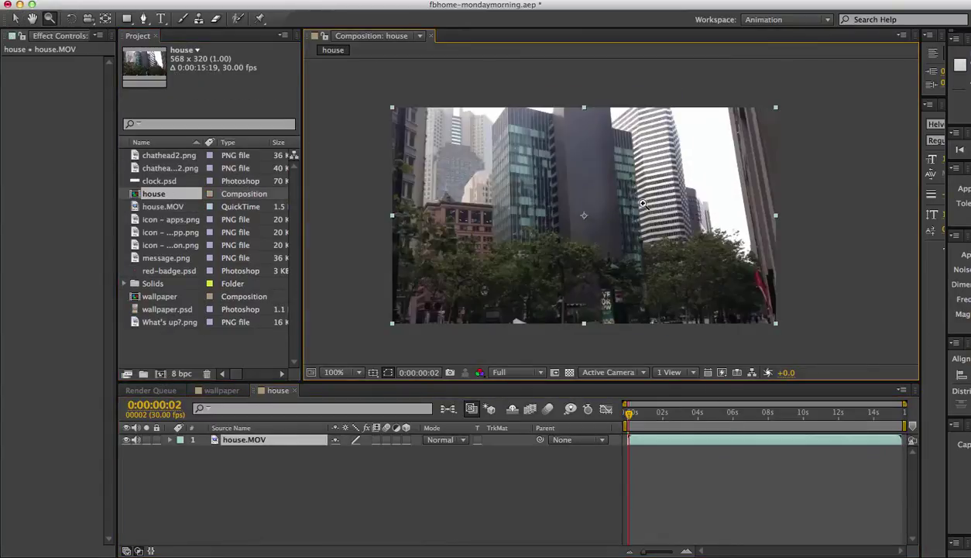
click(343, 219)
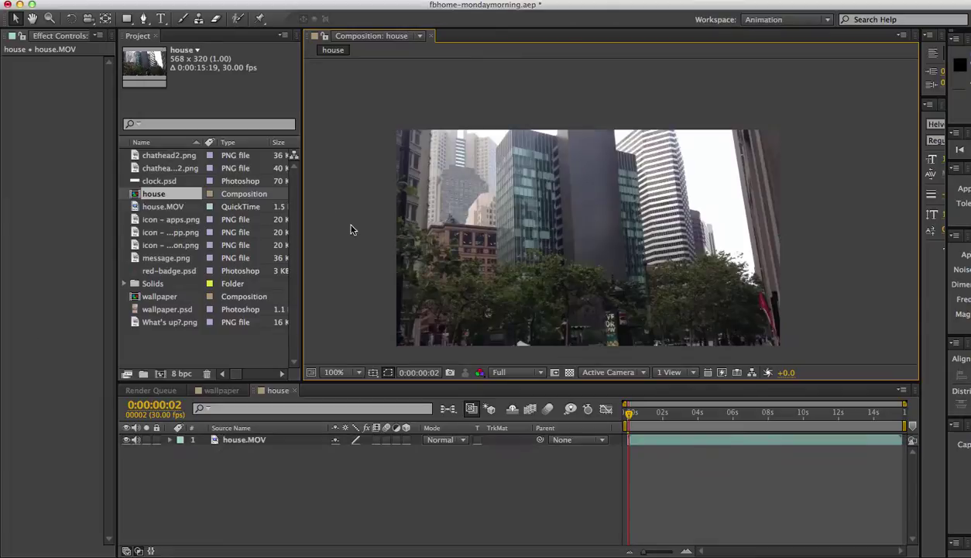
click(165, 299)
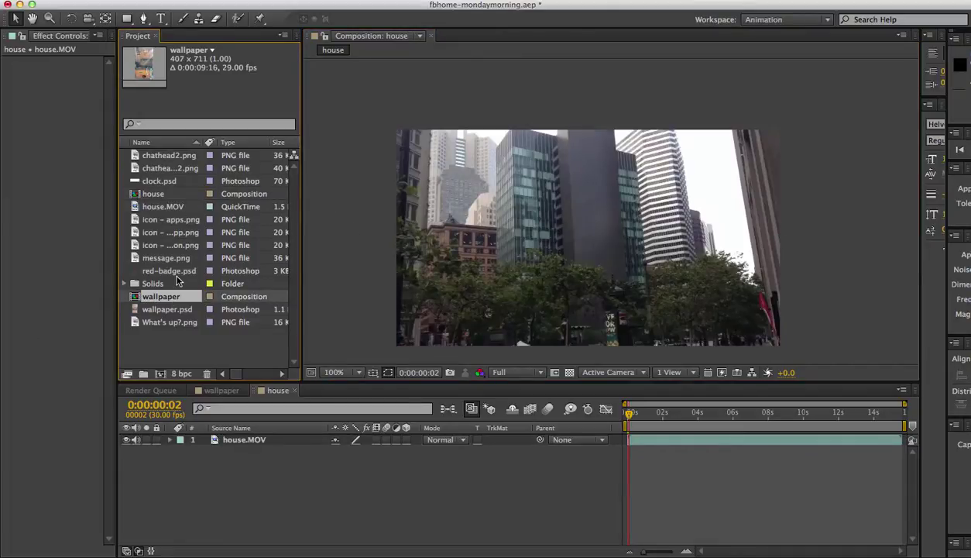
Step: Rename the wallpaper composition to fbhome
key(Return)
text(fbhome)
key(Return)
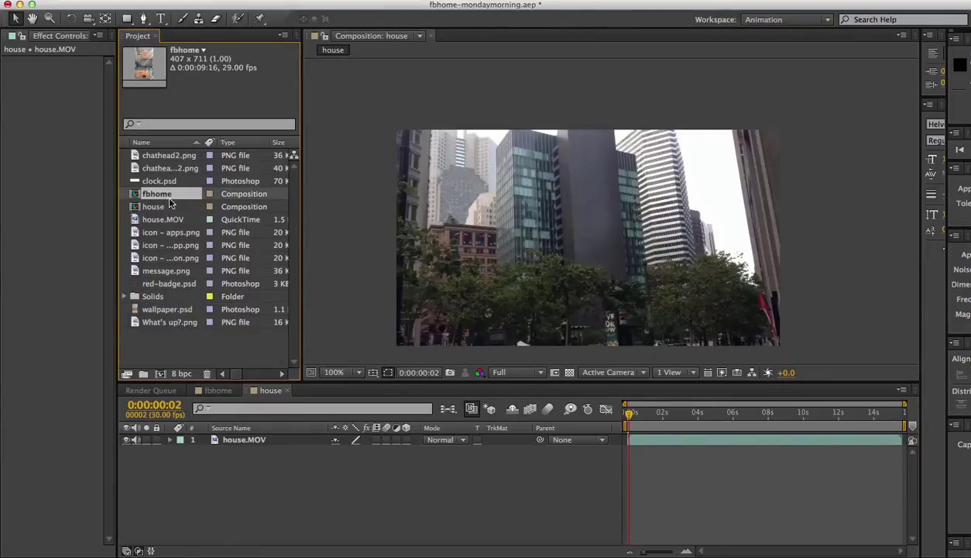
Step: Place fbhome above the house.MOV layer in the house timeline and select the footage
drag(262, 457, 260, 448)
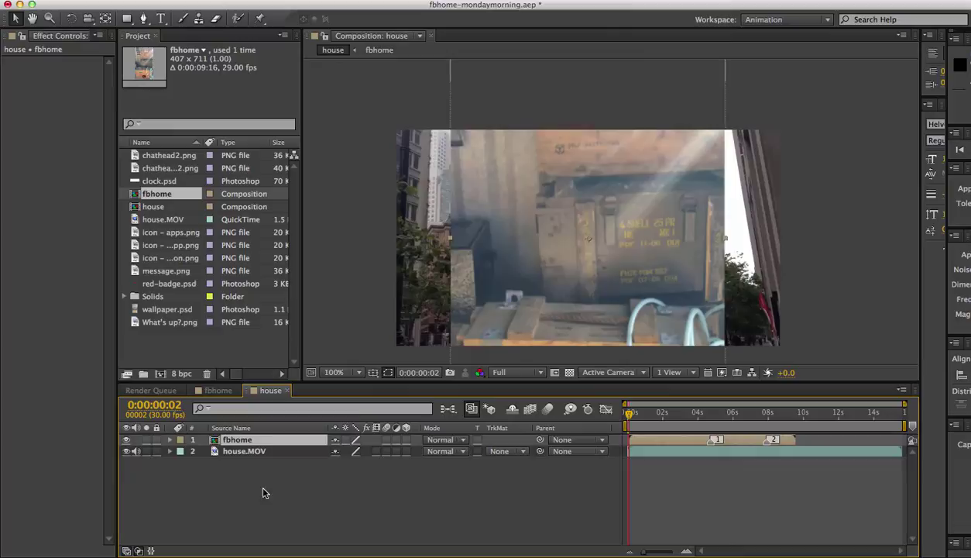
click(244, 455)
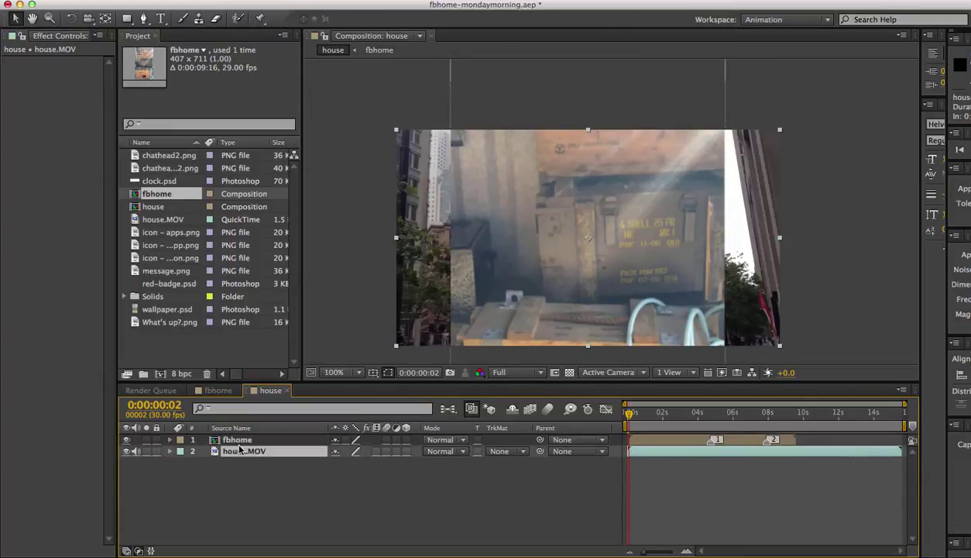
click(324, 2)
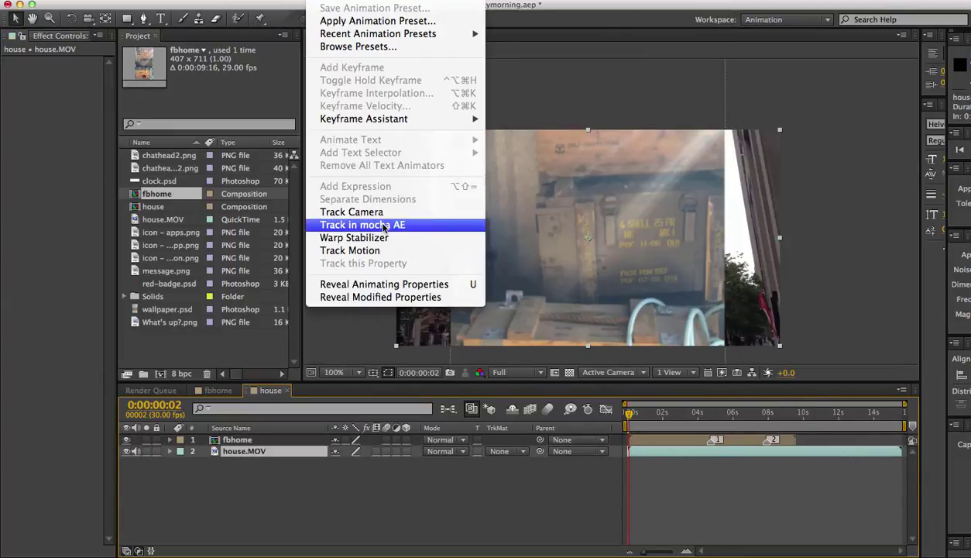
Step: Send house.MOV to mocha AE as a house project, overwriting the existing file
click(472, 225)
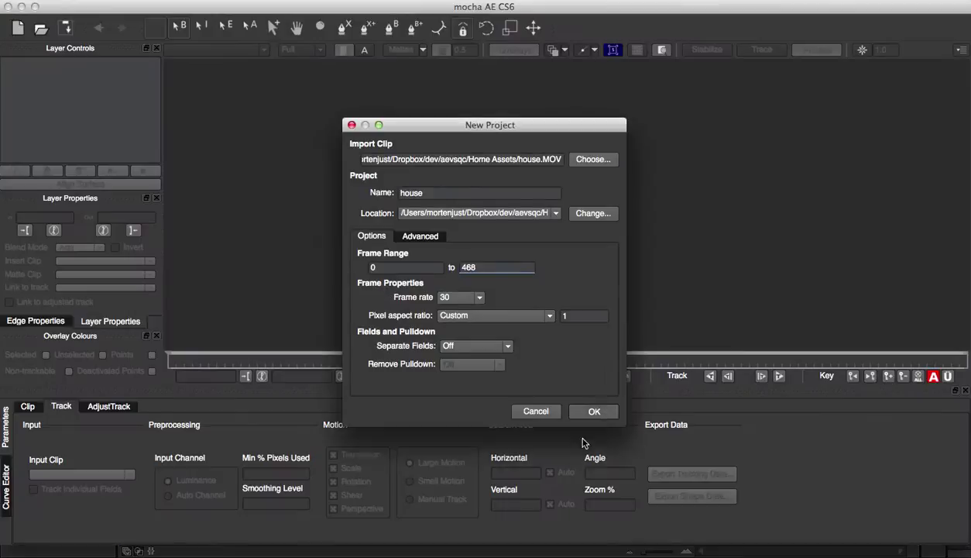
click(604, 412)
click(533, 302)
key(Return)
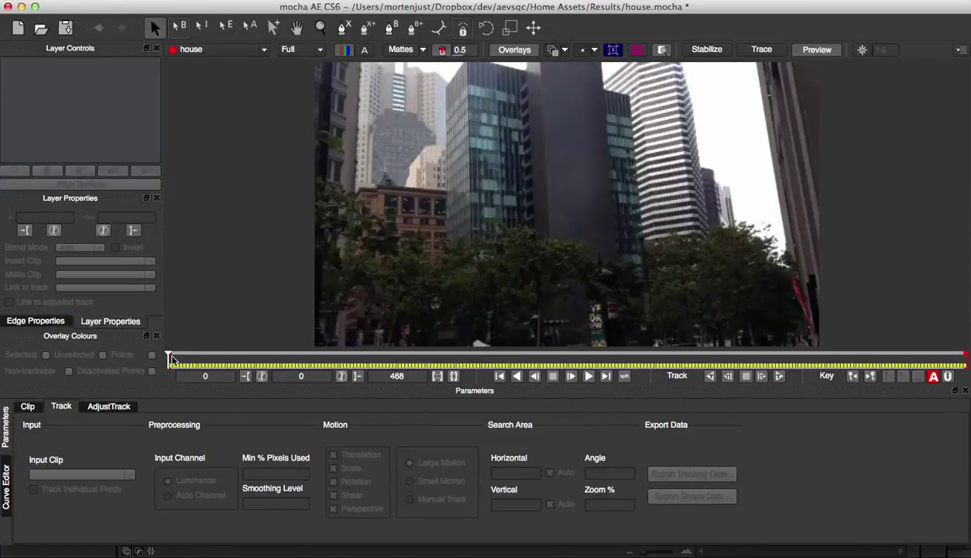
mouse_move(169, 357)
mouse_down()
mouse_move(508, 372)
mouse_move(161, 335)
mouse_up()
drag(278, 358, 167, 359)
scroll(542, 226, up, 2)
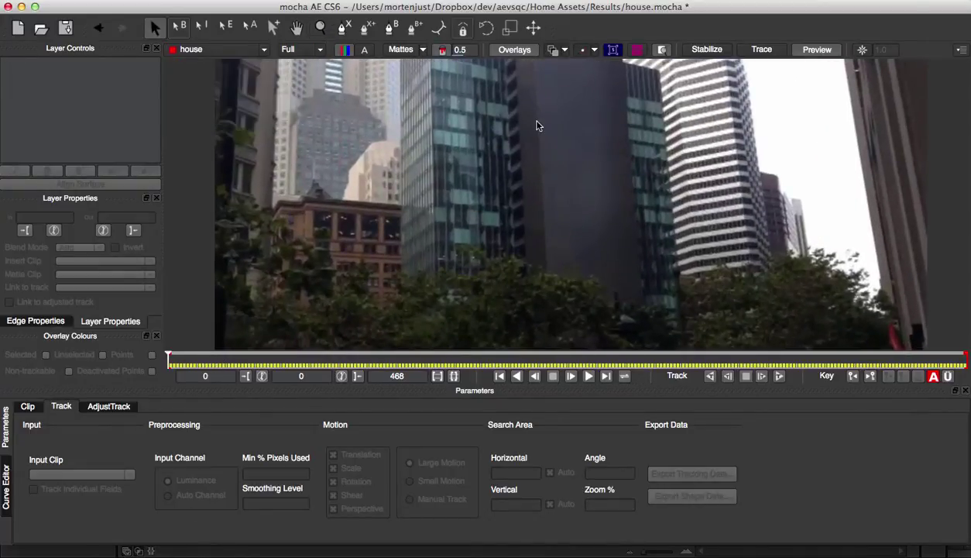
key(x)
mouse_move(536, 145)
mouse_down()
mouse_move(505, 159)
mouse_move(527, 174)
mouse_move(475, 154)
mouse_move(524, 196)
mouse_move(525, 155)
mouse_up()
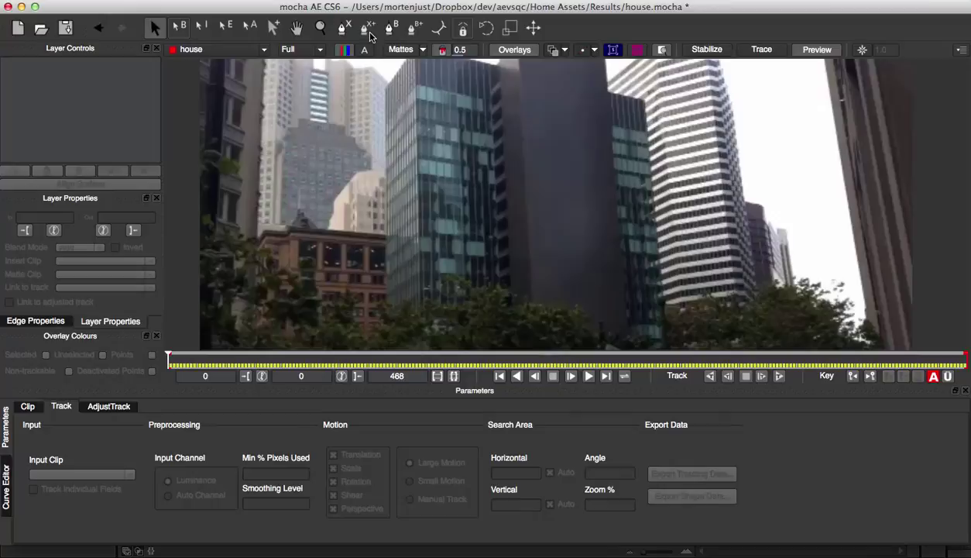
Step: Draw a closed four-point X-Spline around the dark building wall
click(343, 28)
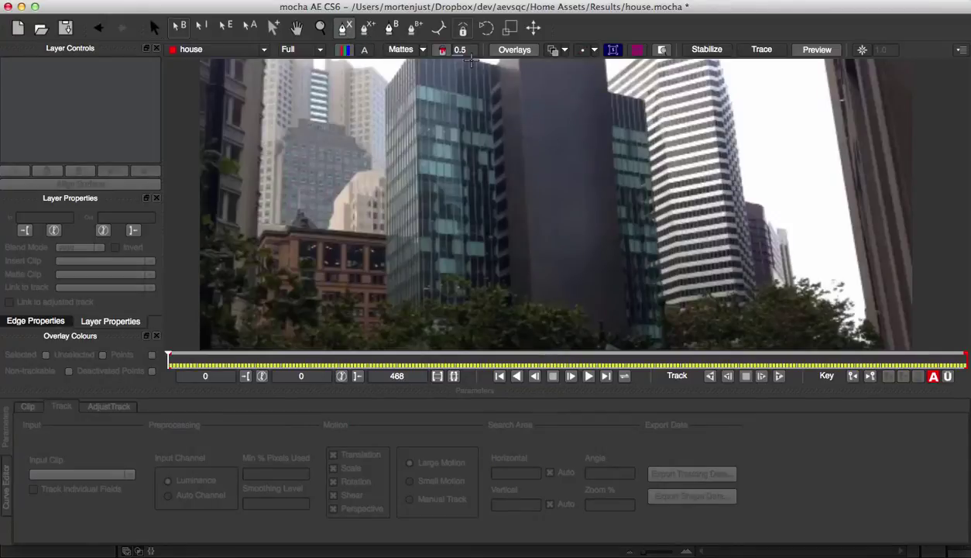
click(428, 65)
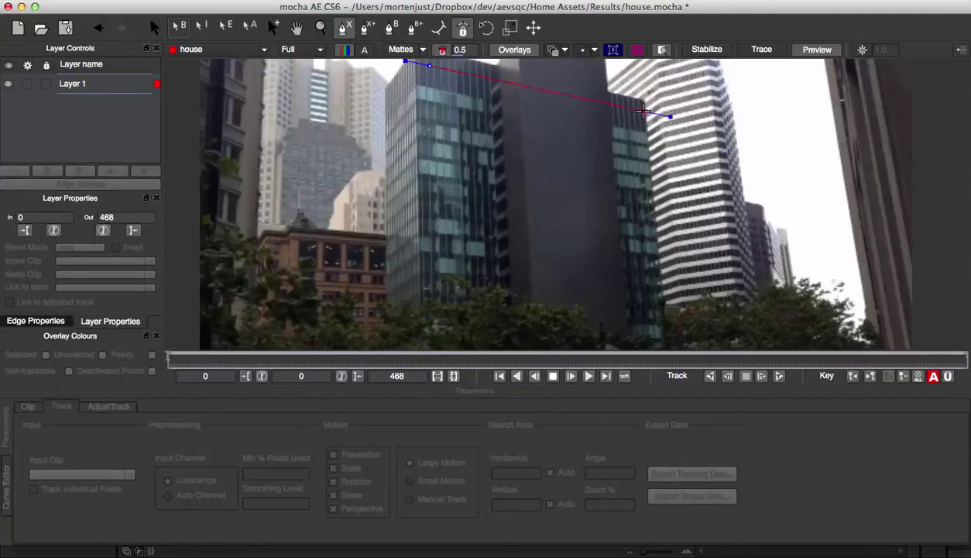
click(635, 109)
click(644, 292)
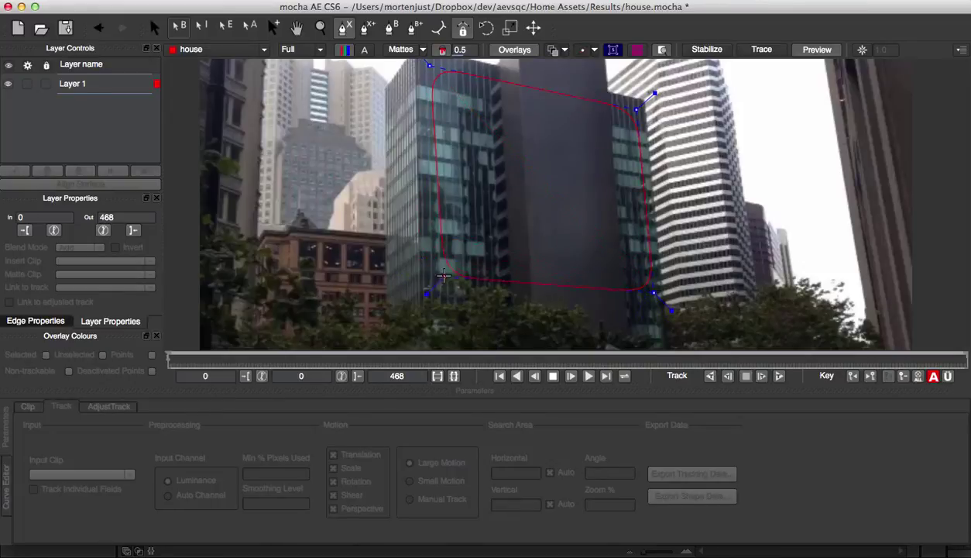
click(432, 262)
right_click(387, 198)
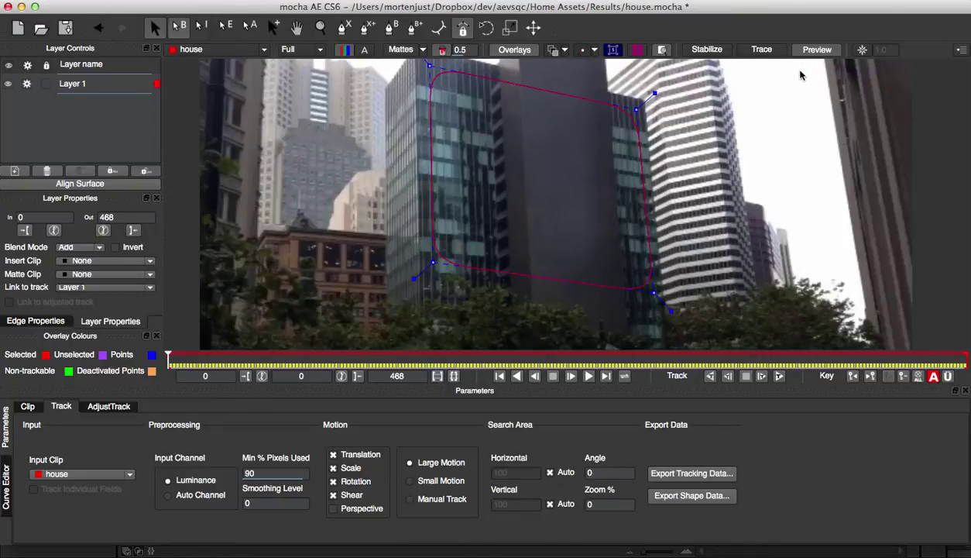
Step: Show the planar surface and grid, then drag its corners toward the wall
click(613, 51)
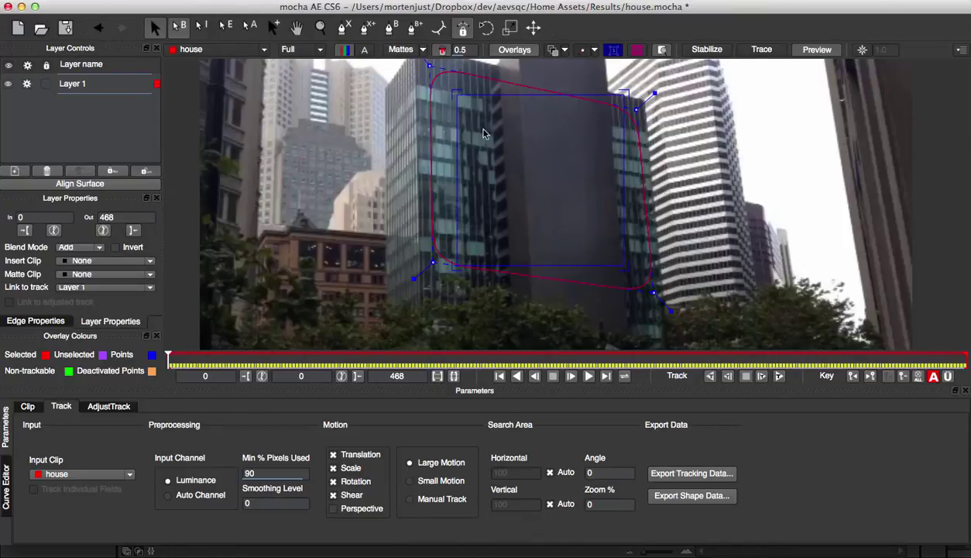
click(636, 50)
mouse_move(468, 98)
mouse_down()
mouse_move(618, 98)
mouse_move(526, 106)
mouse_move(519, 90)
mouse_up()
mouse_move(635, 101)
mouse_down()
mouse_move(637, 112)
mouse_move(578, 124)
mouse_move(608, 87)
mouse_up()
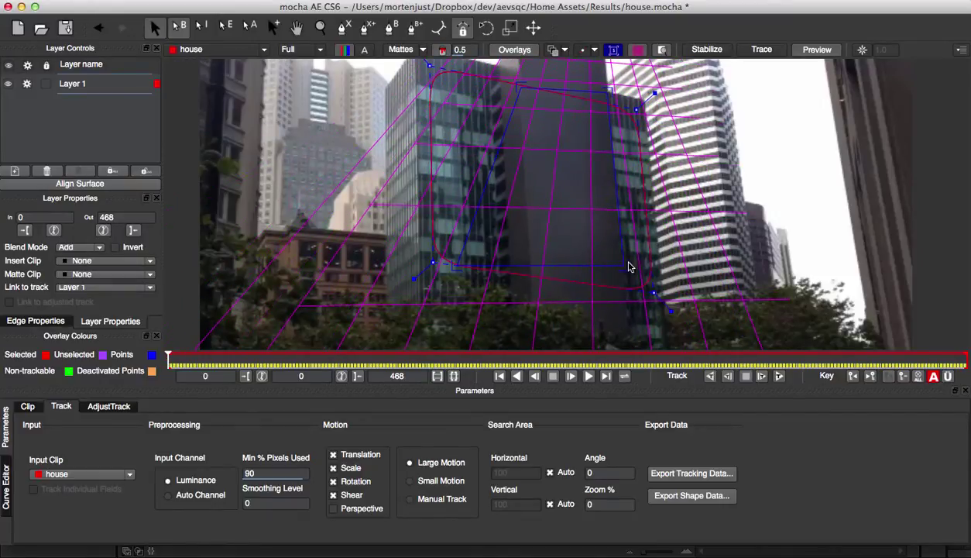
mouse_move(455, 263)
mouse_down()
mouse_move(525, 253)
mouse_move(525, 265)
mouse_up()
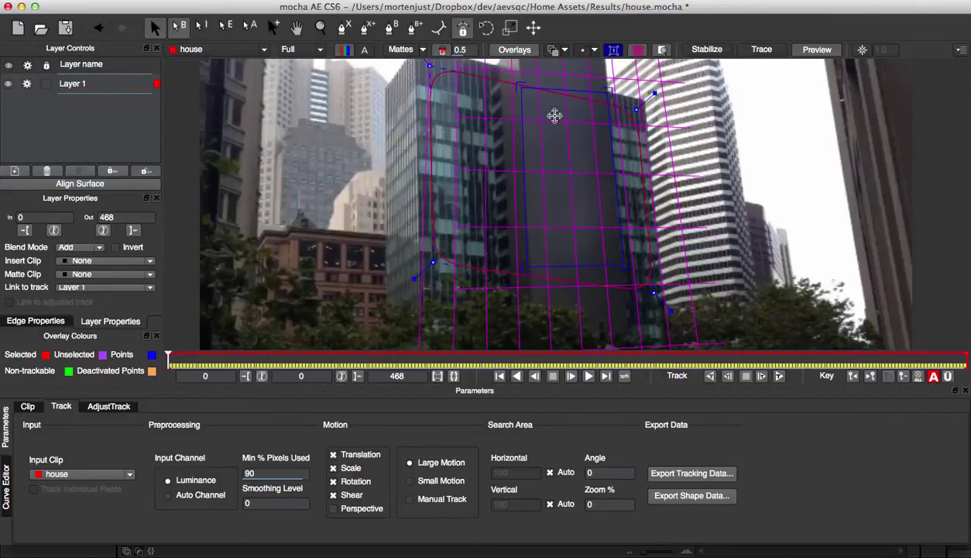
drag(521, 87, 521, 88)
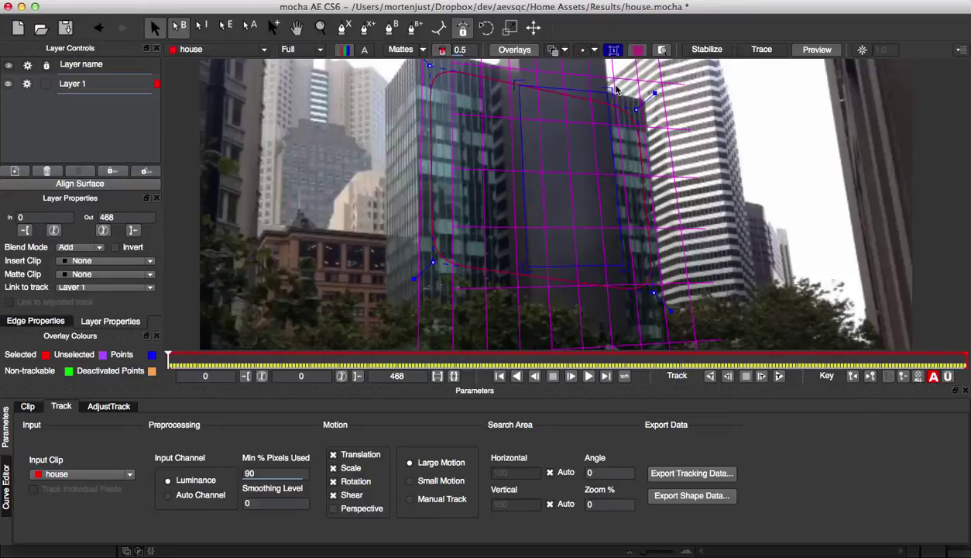
Step: Hide the grid and refine the surface corners and top edge onto the wall
click(637, 48)
drag(607, 92, 607, 103)
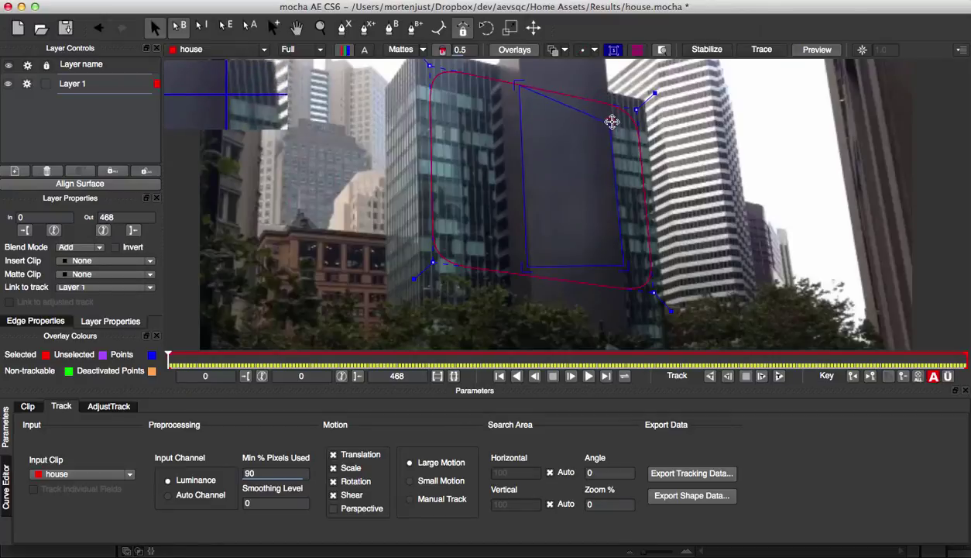
drag(607, 103, 611, 120)
drag(520, 84, 518, 101)
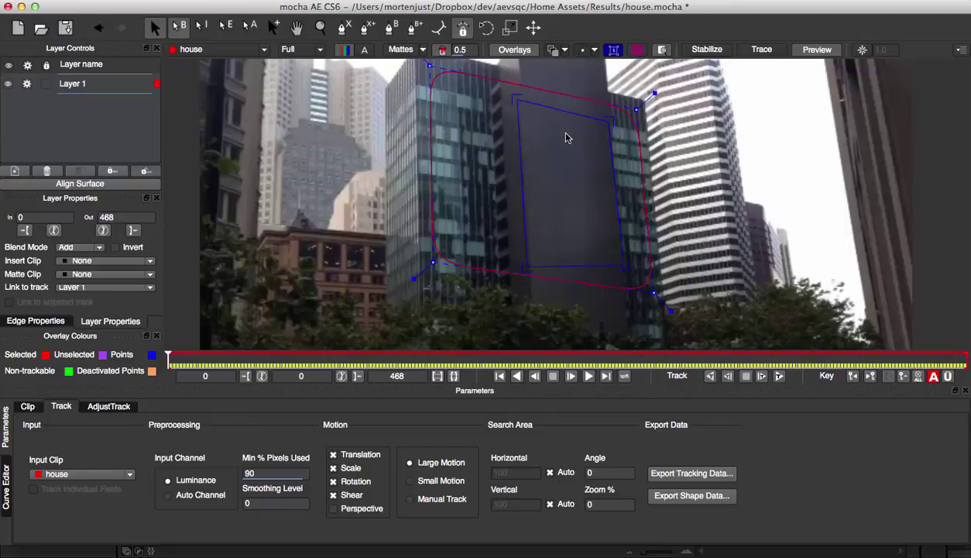
drag(628, 268, 623, 256)
mouse_move(525, 268)
mouse_down()
mouse_move(526, 245)
mouse_move(591, 278)
mouse_up()
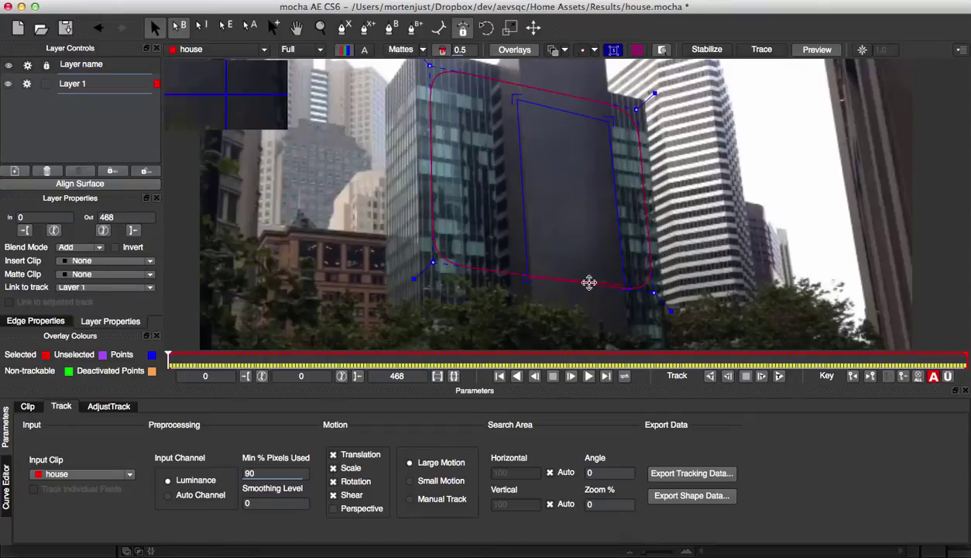
mouse_move(557, 111)
mouse_down()
mouse_move(559, 80)
mouse_move(514, 67)
mouse_up()
Step: Re-show the grid and nudge all four surface corners onto the dark panel's edges
drag(596, 290, 577, 264)
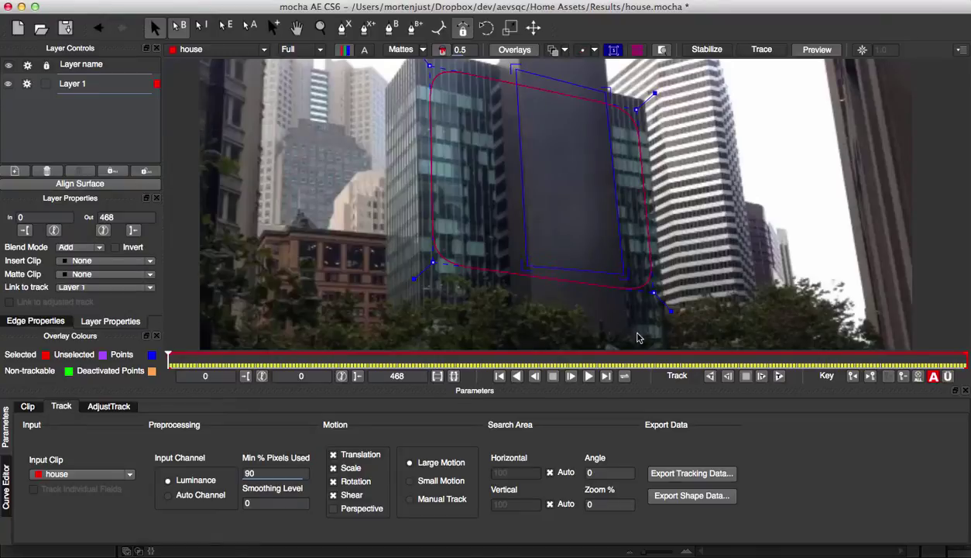
click(638, 49)
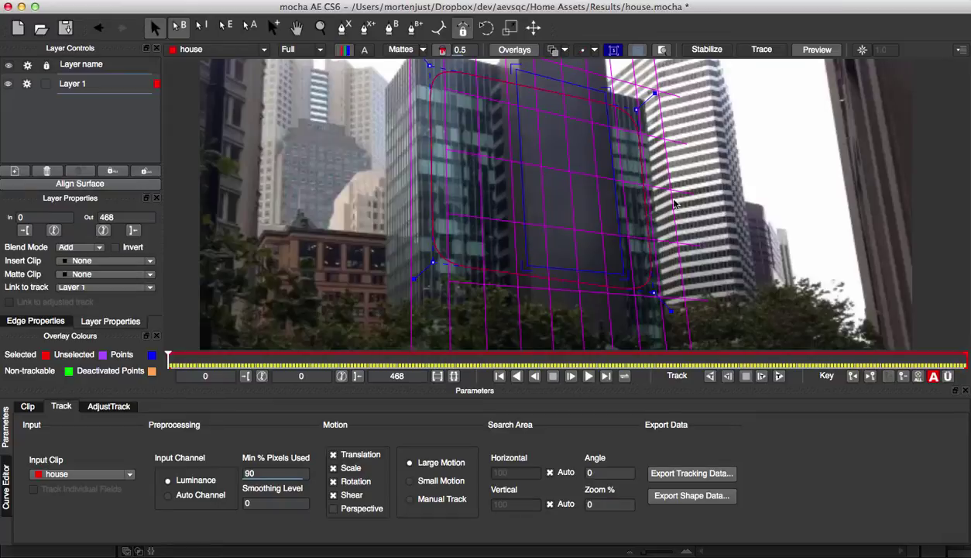
drag(628, 273, 628, 273)
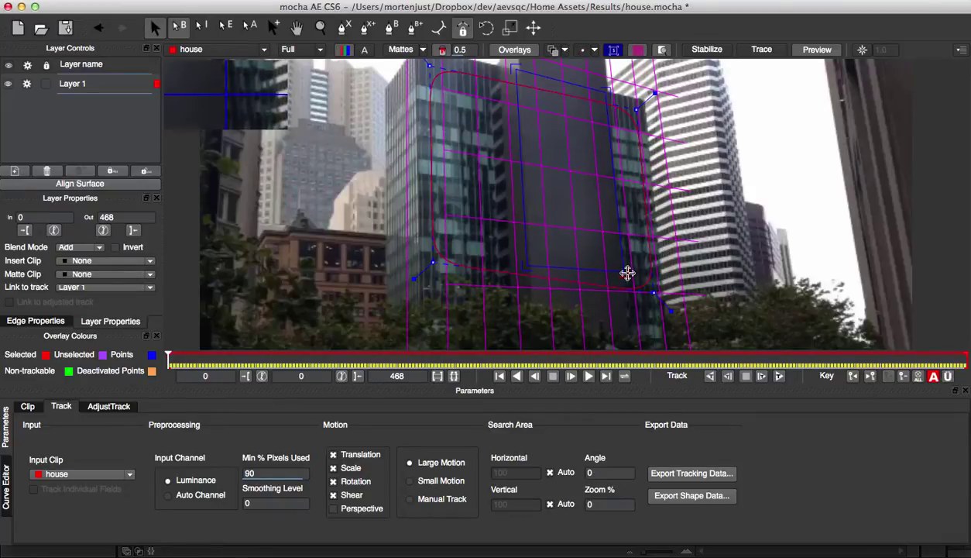
drag(627, 272, 628, 273)
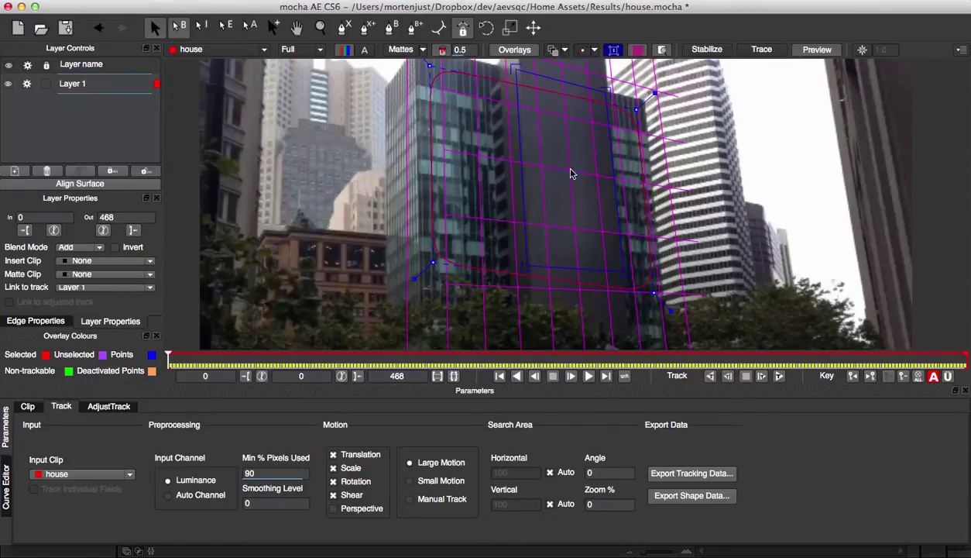
drag(608, 86, 608, 85)
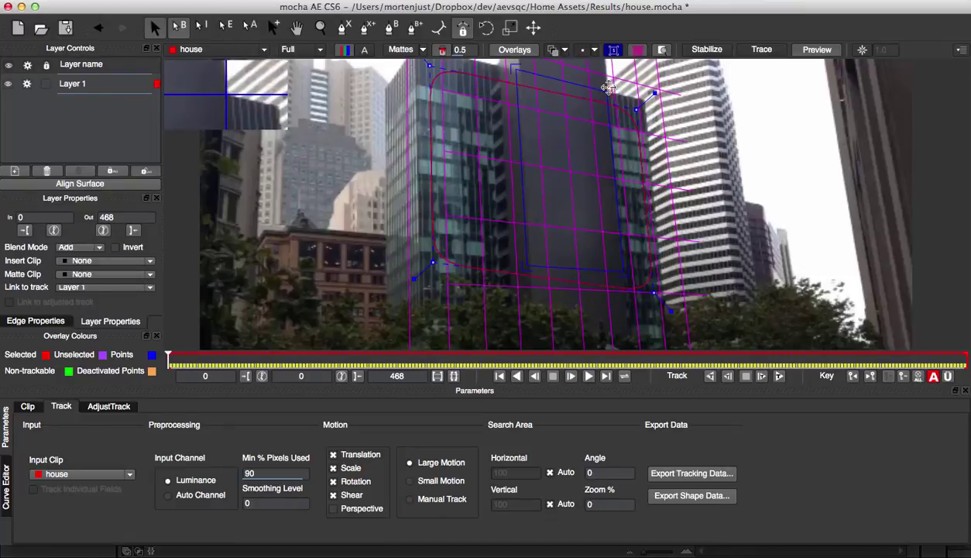
drag(608, 85, 608, 85)
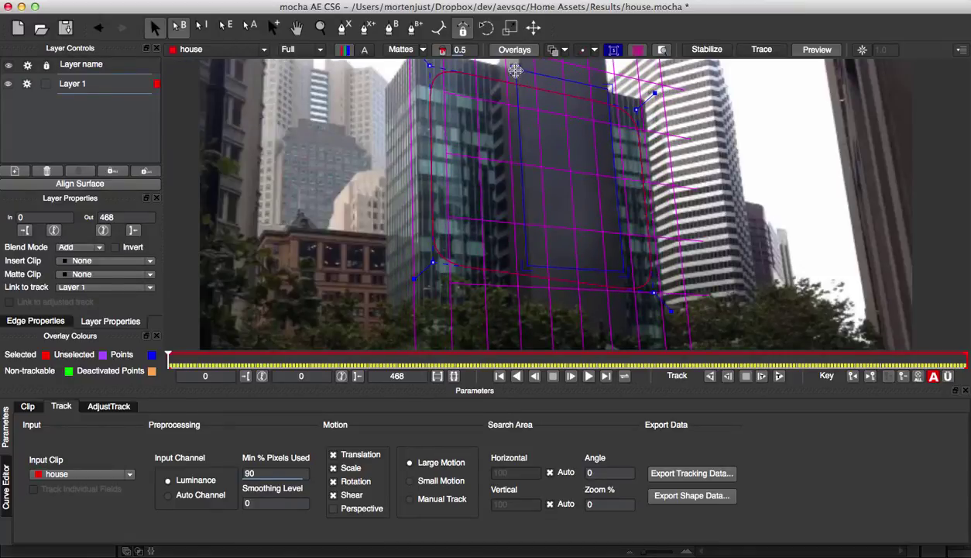
drag(504, 71, 521, 72)
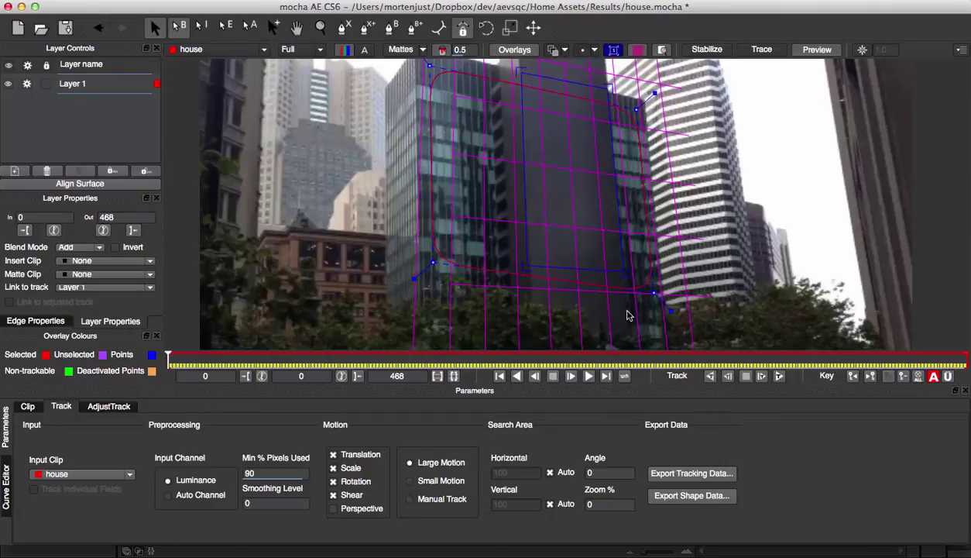
mouse_move(523, 268)
mouse_down()
mouse_move(546, 269)
mouse_move(527, 267)
mouse_up()
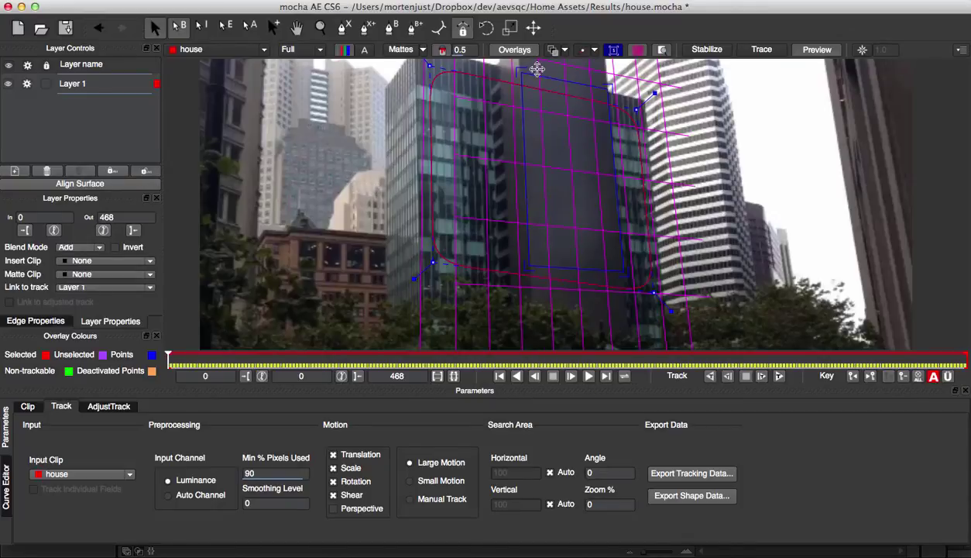
drag(536, 69, 518, 69)
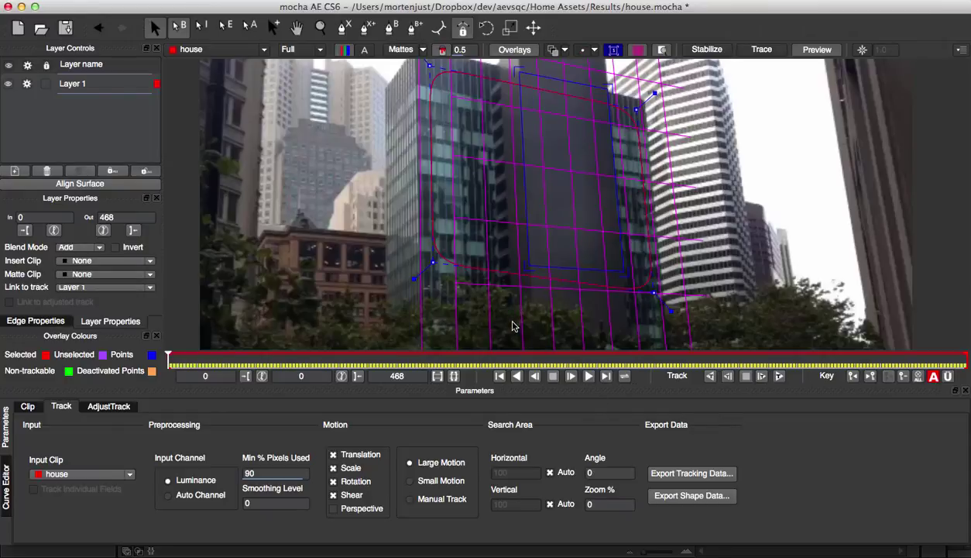
Step: Track Layer 1 forward and copy After Effects Corner Pin data to the clipboard
click(780, 376)
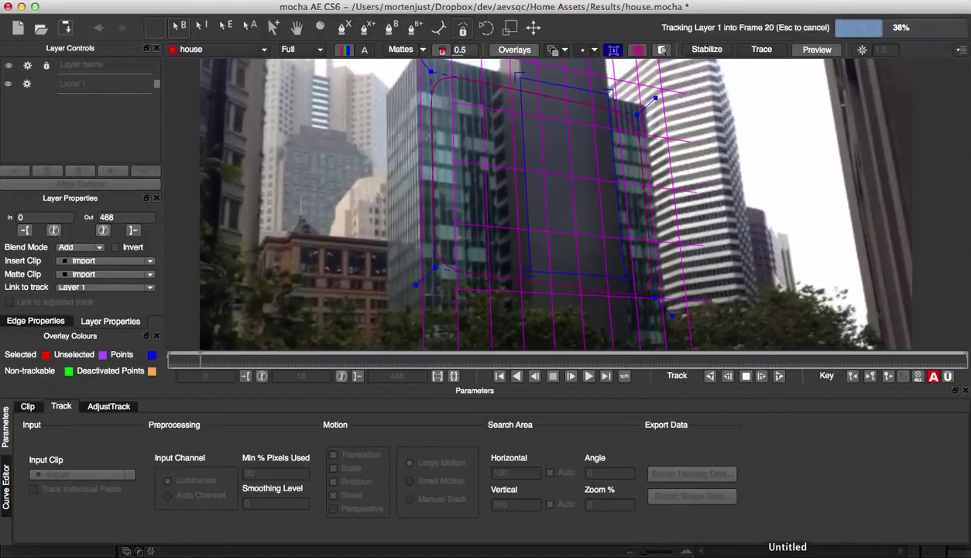
key(Escape)
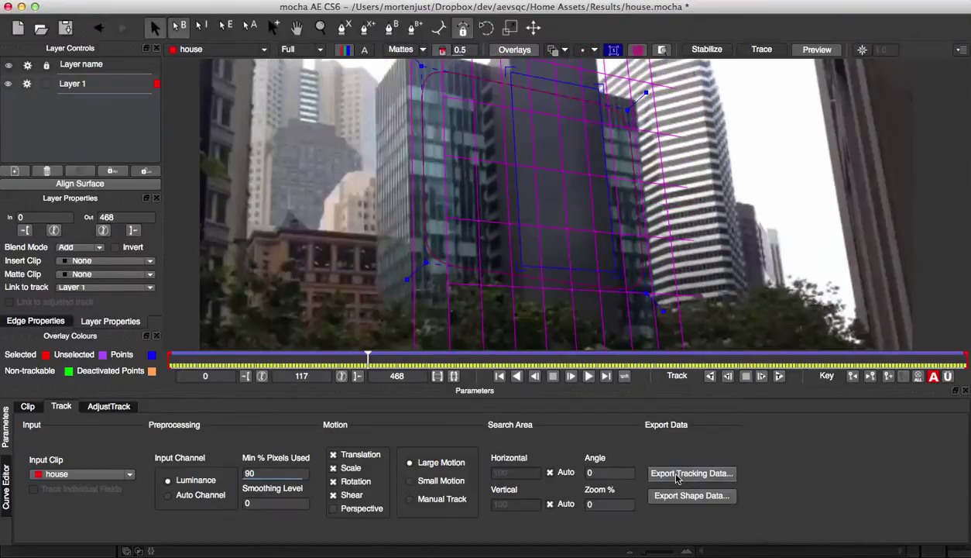
click(683, 474)
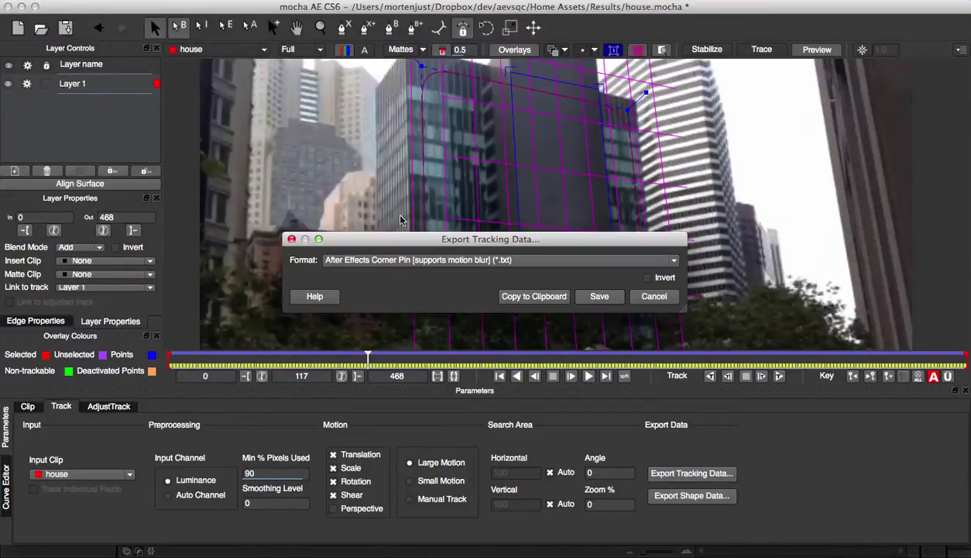
click(517, 299)
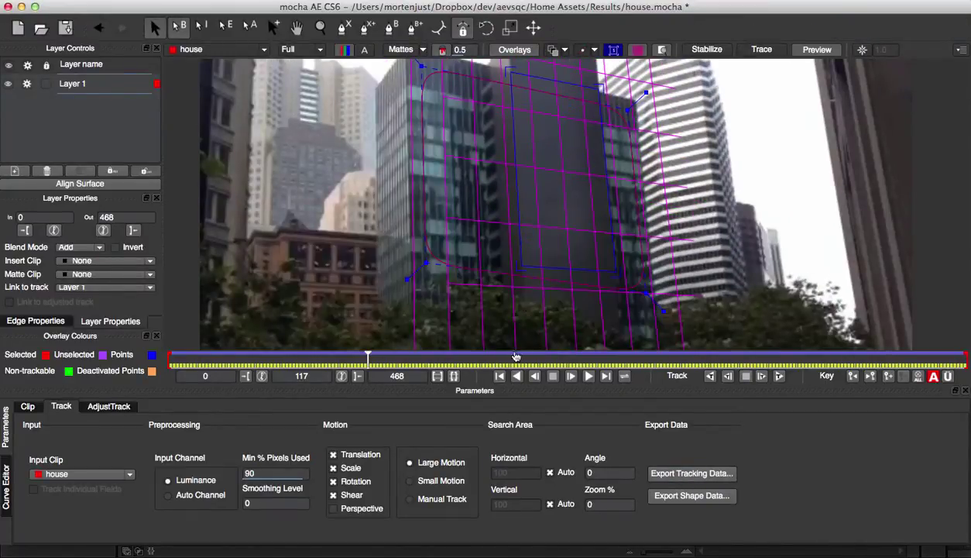
key(super+Tab)
Step: Paste the mocha corner-pin data onto fbhome and reveal its Anchor Point
click(114, 286)
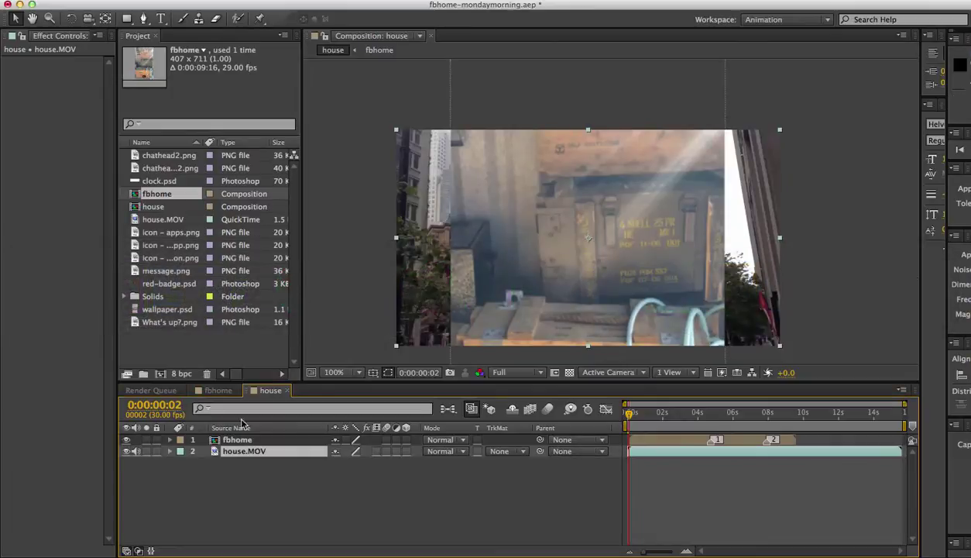
click(232, 439)
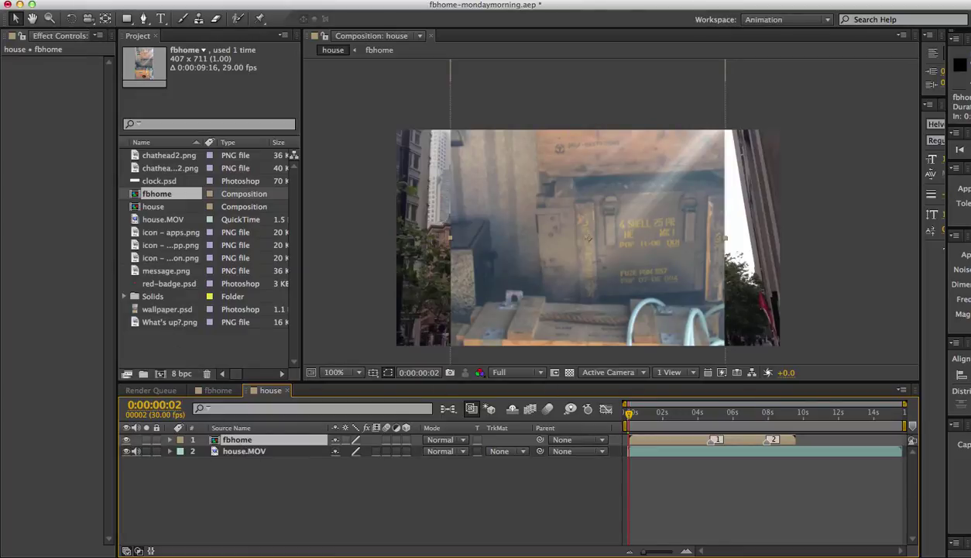
key(ctrl+v)
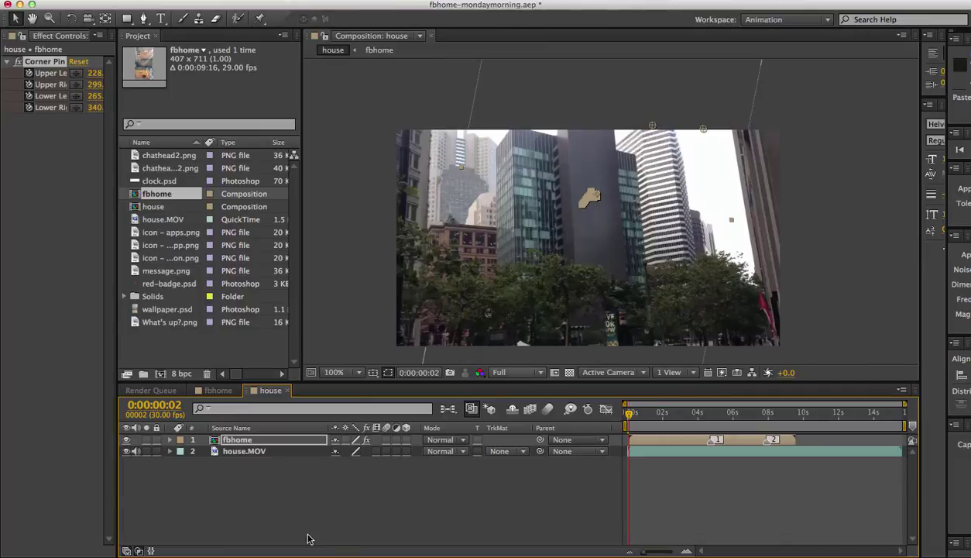
key(a)
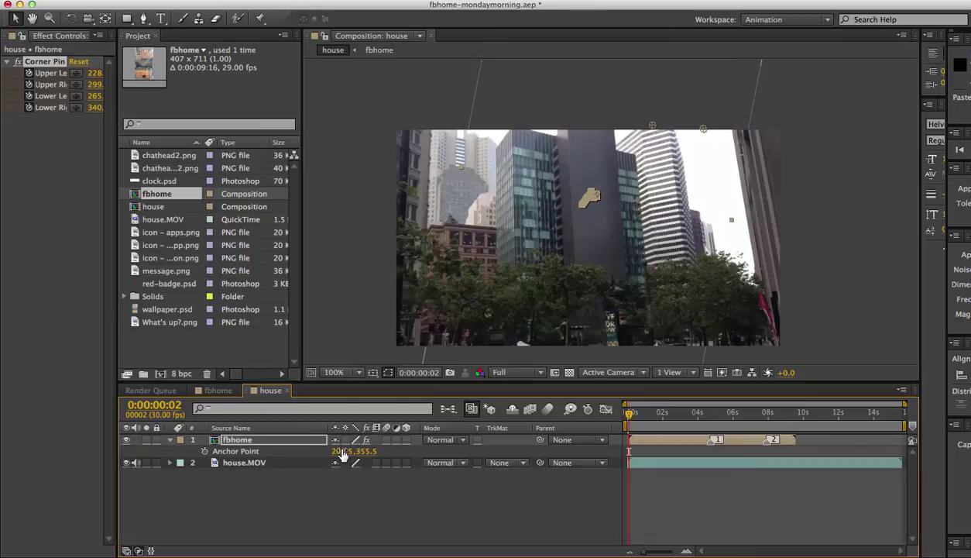
Step: Scrub fbhome's Anchor Point to move the screen onto the building, then zoom in
mouse_move(342, 454)
mouse_down()
mouse_move(360, 444)
mouse_move(382, 461)
mouse_up()
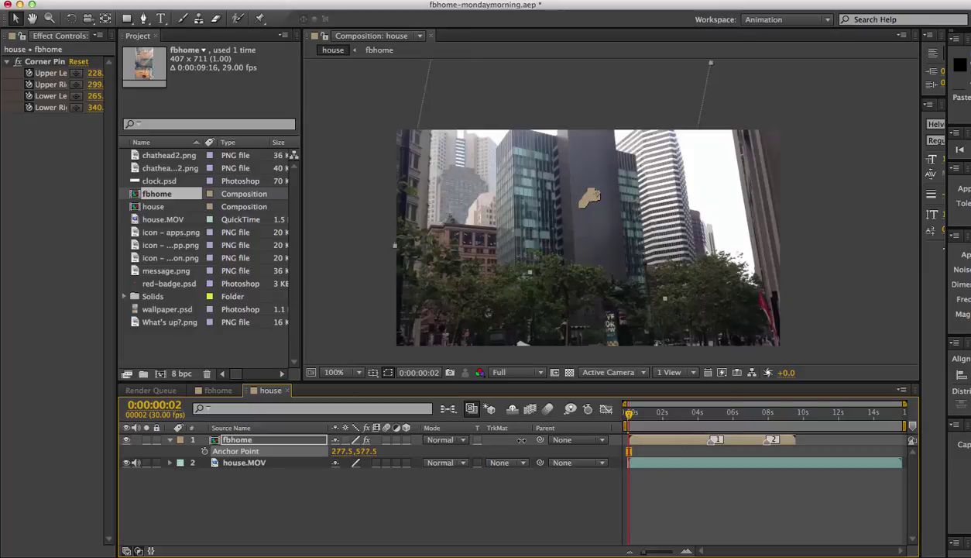
drag(368, 450, 186, 488)
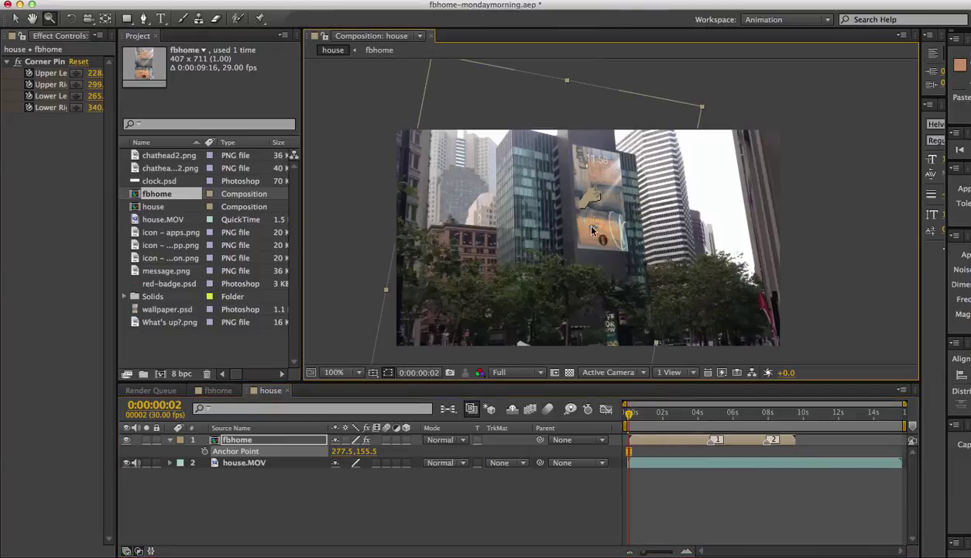
key(z)
click(587, 180)
key(v)
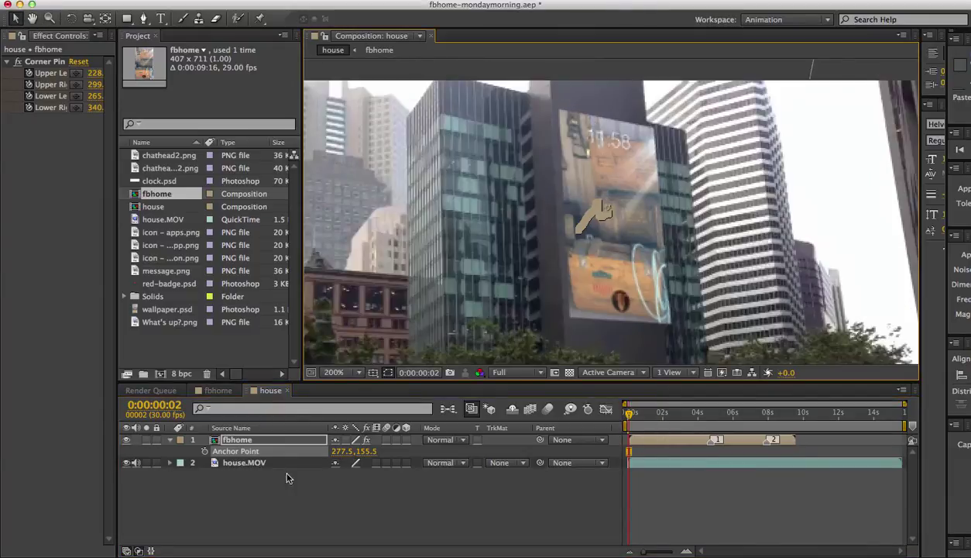
key(period)
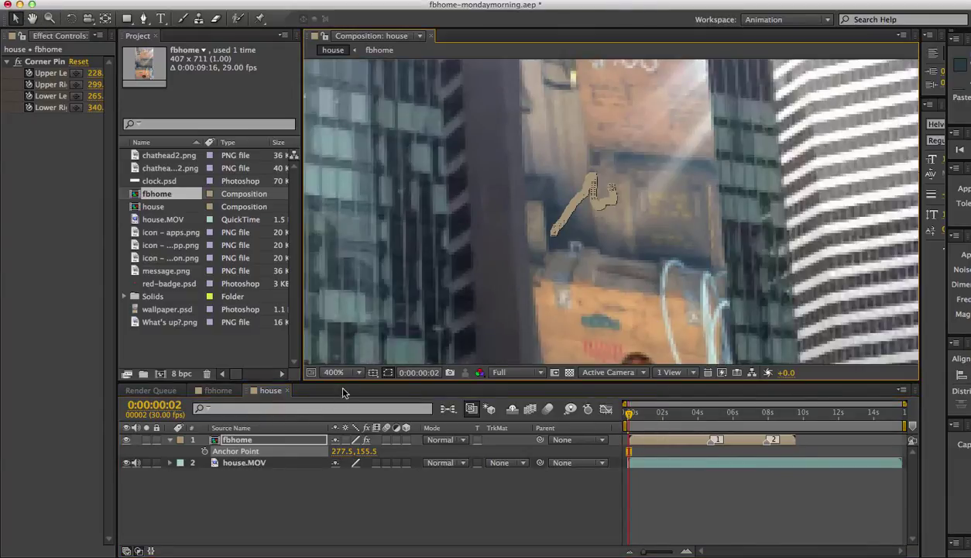
Step: Fine-tune the Anchor Point to 277.5, 139.5, then return to 200% at frame one
drag(364, 453, 346, 453)
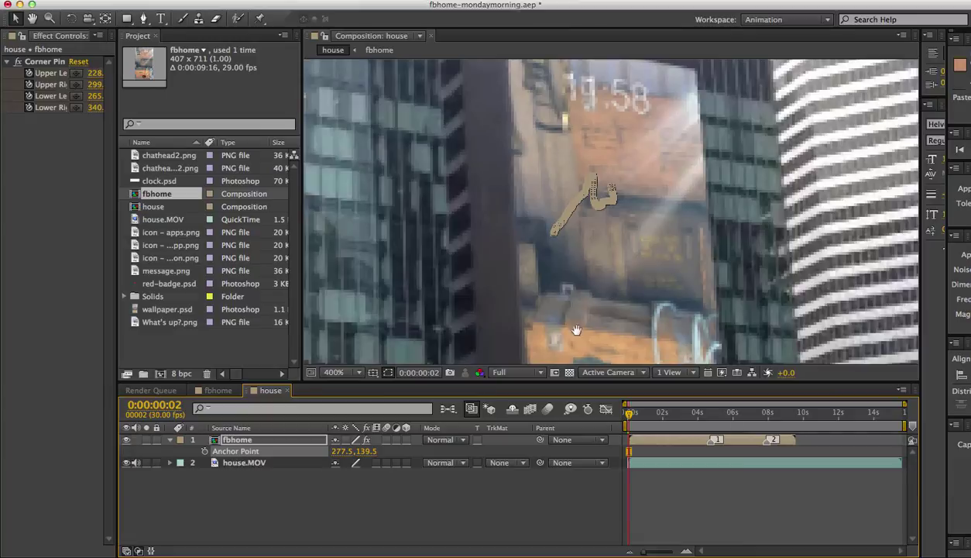
key(Page_Down)
key(Page_Down)
key(Page_Down)
key(h)
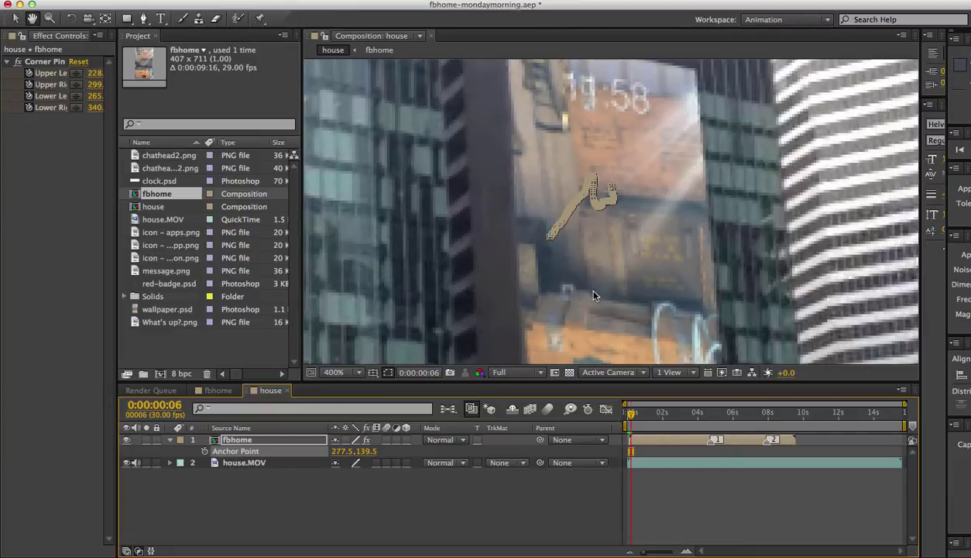
mouse_move(592, 293)
mouse_down()
mouse_move(506, 88)
mouse_move(625, 250)
mouse_up()
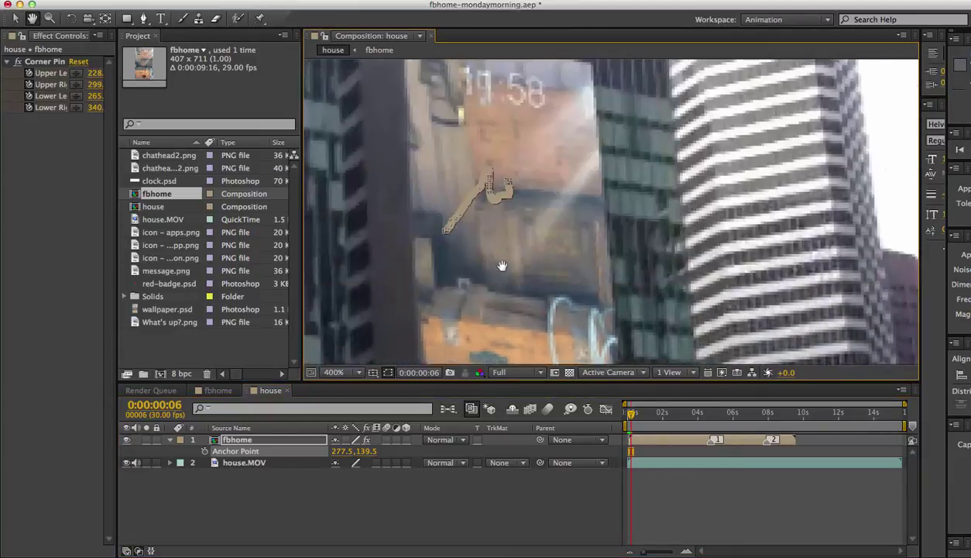
key(v)
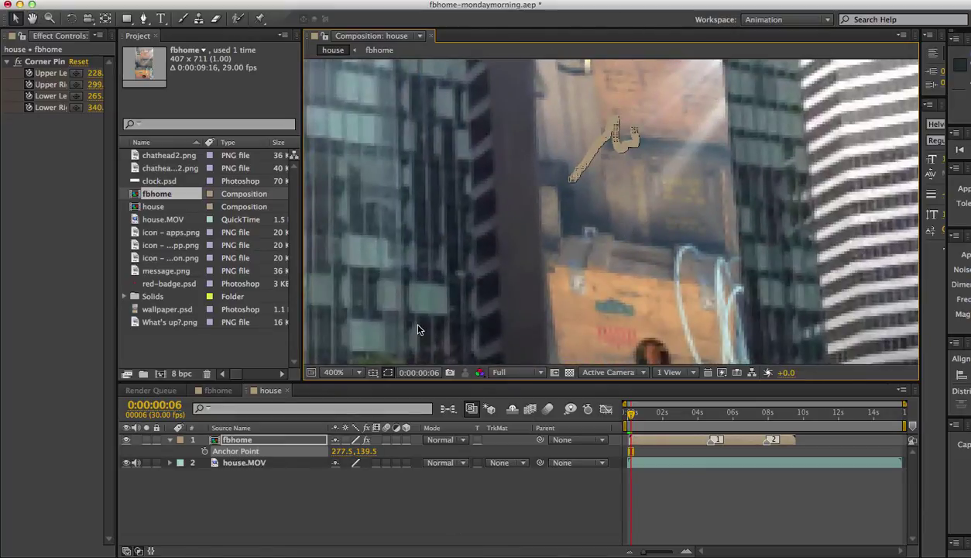
key(comma)
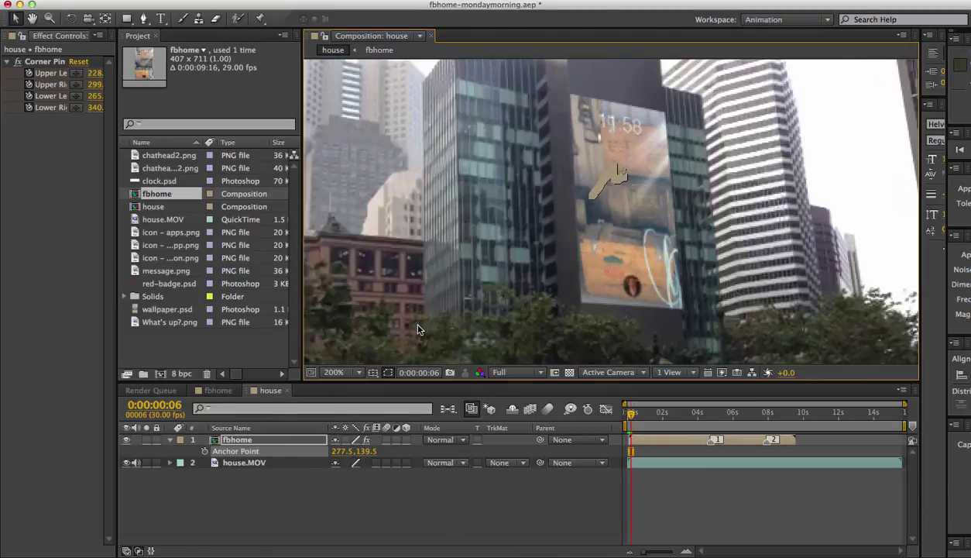
key(Home)
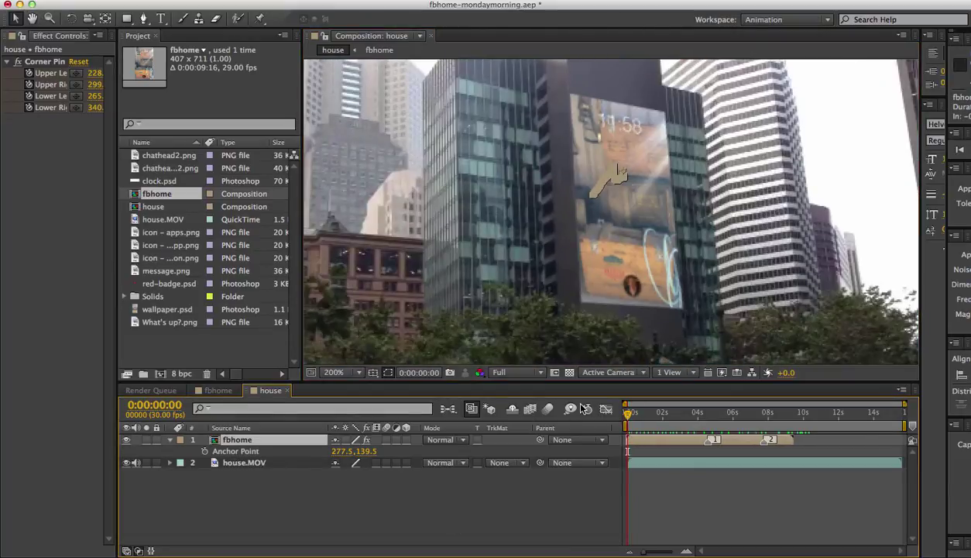
Step: Review the track in playback, then switch the fbhome layer's blending mode to Screen
key(comma)
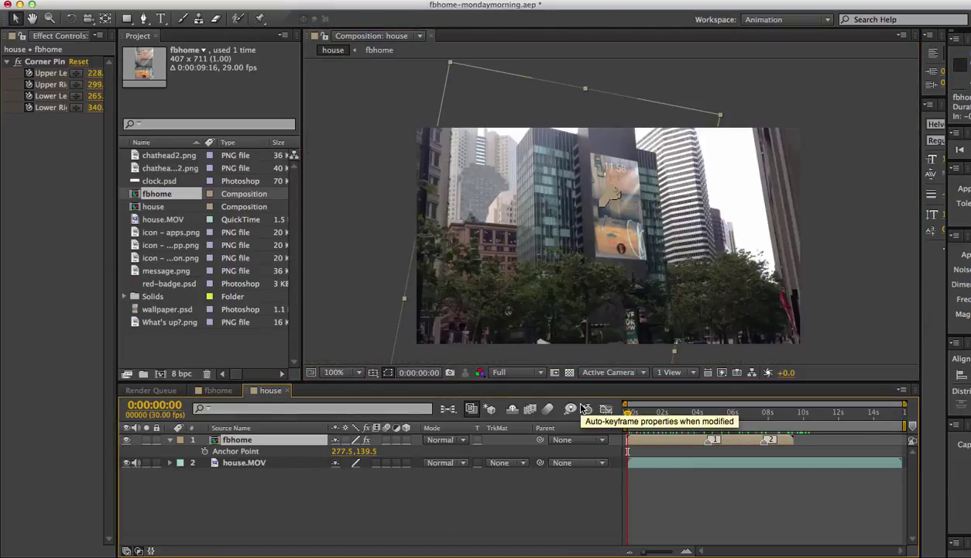
click(861, 233)
key(space)
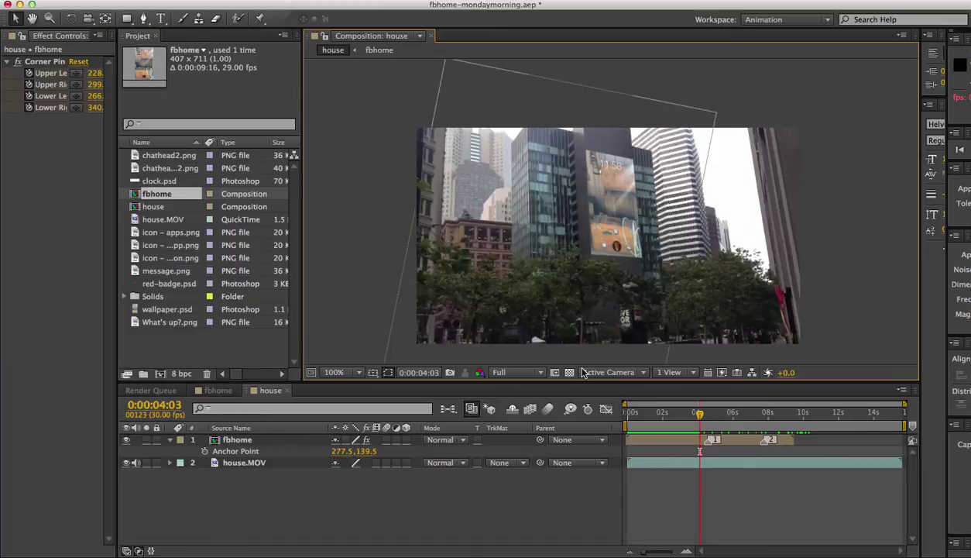
key(space)
click(443, 439)
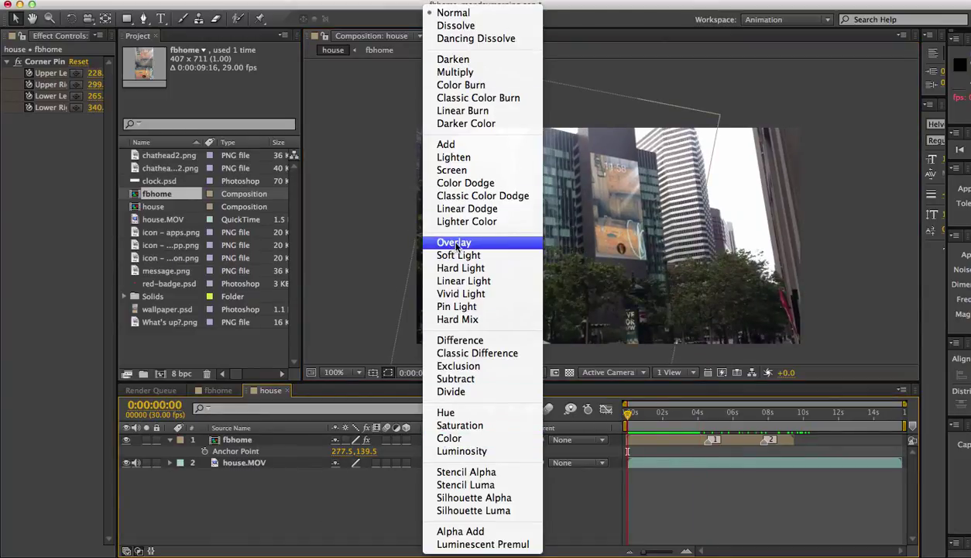
click(454, 242)
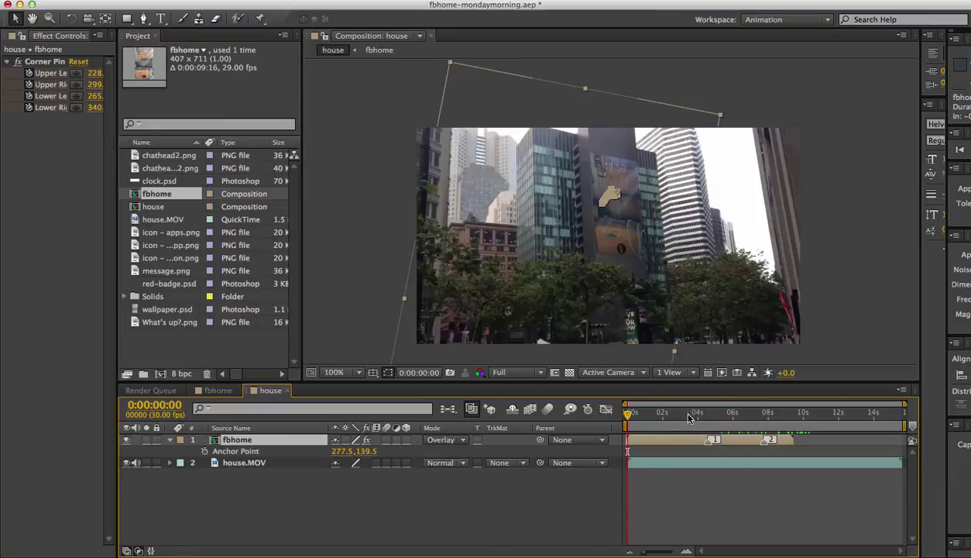
mouse_move(638, 415)
mouse_down()
mouse_move(793, 416)
mouse_move(627, 414)
mouse_up()
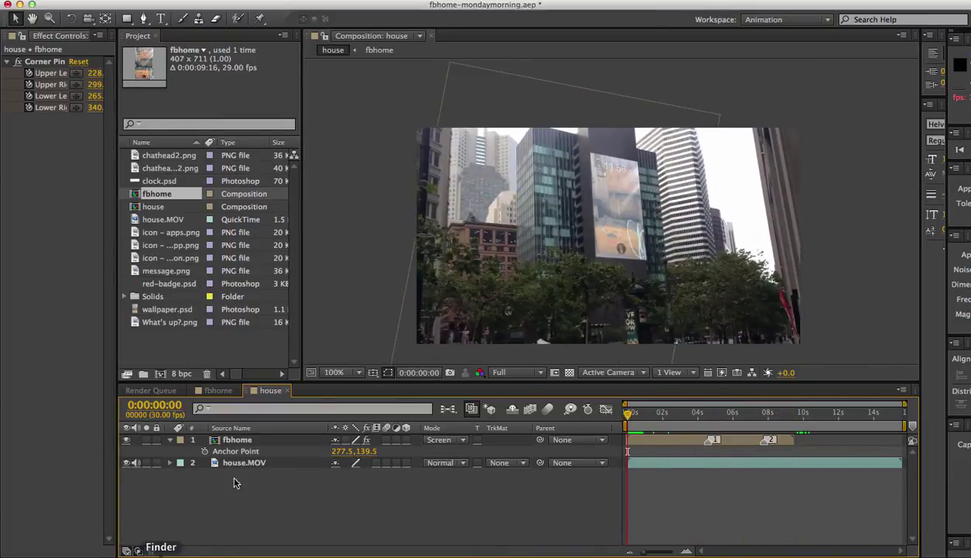
Step: Hide the wallpaper.psd layer inside the fbhome comp, then scrub the shot to check the result
click(155, 207)
double_click(156, 193)
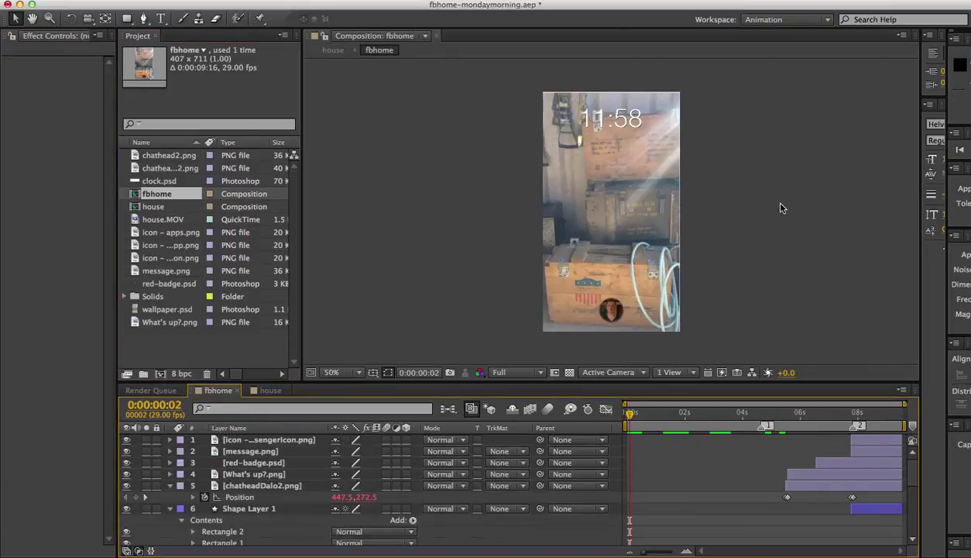
key(Home)
scroll(465, 496, down, 5)
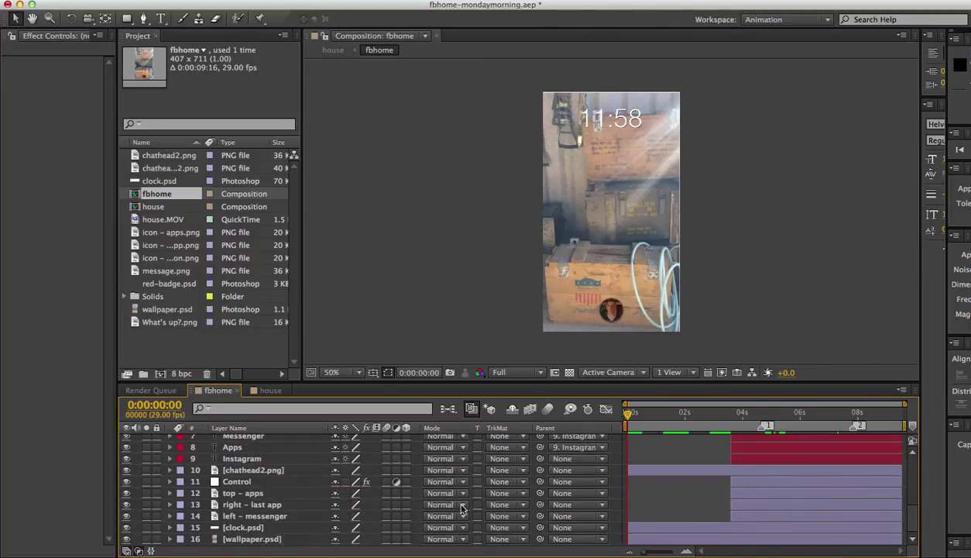
click(126, 539)
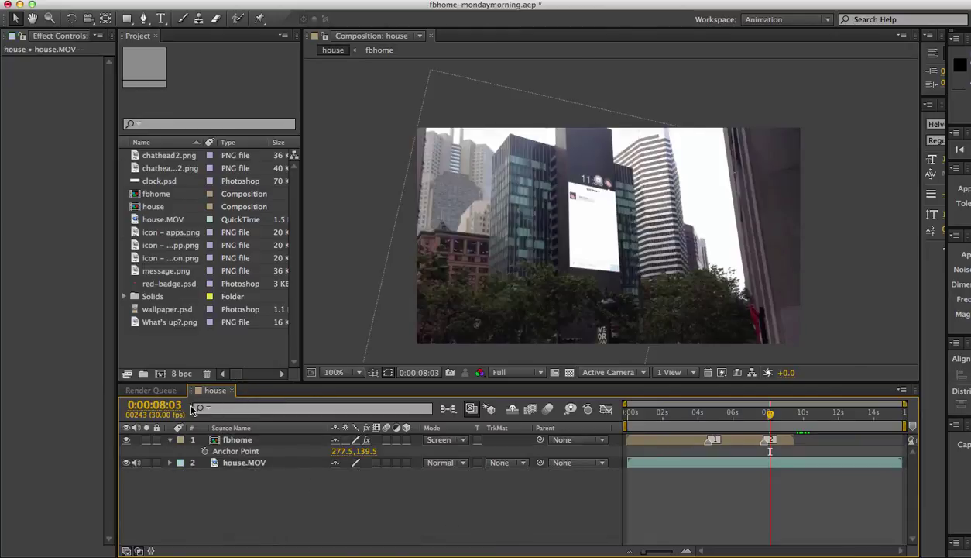
drag(728, 419, 620, 404)
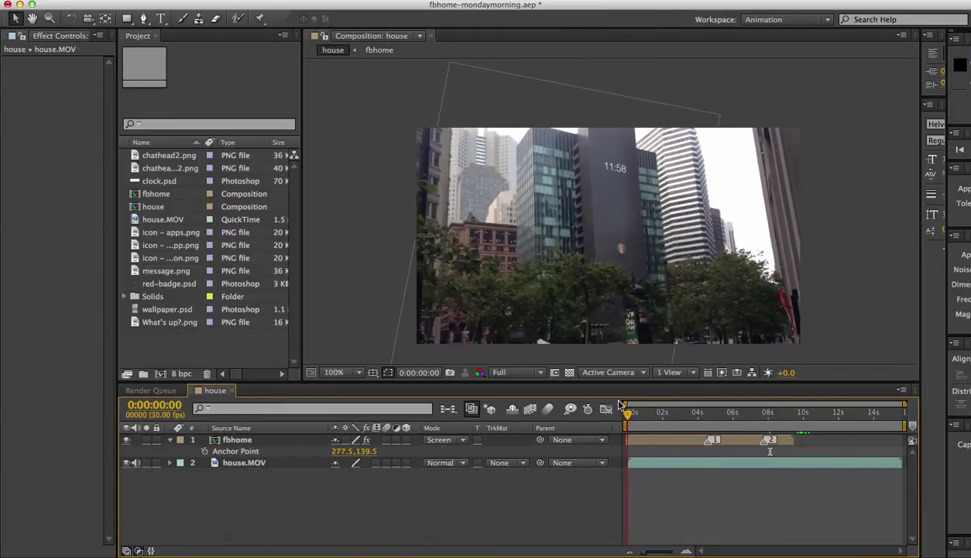